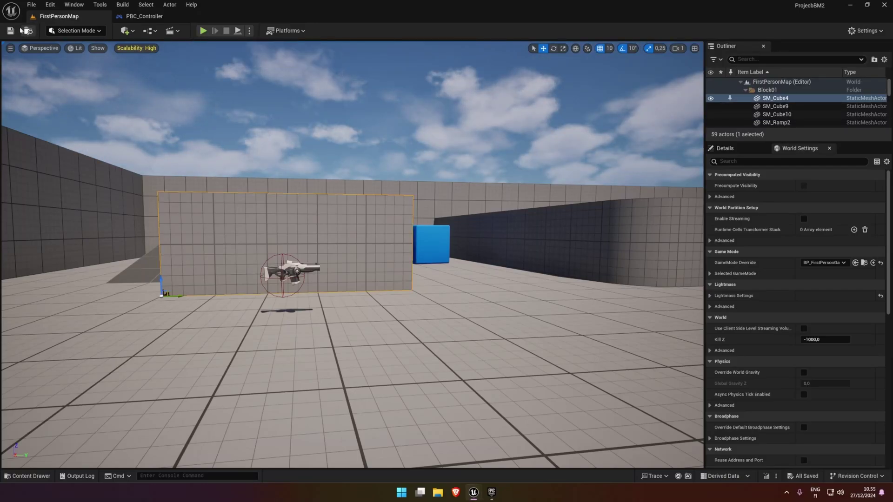
# - Close PBC_Controller, play-test FirstPersonMap, then stop the session with Escape
pyautogui.moveTo(143, 16)
pyautogui.click(192, 17)
pyautogui.click(203, 31)
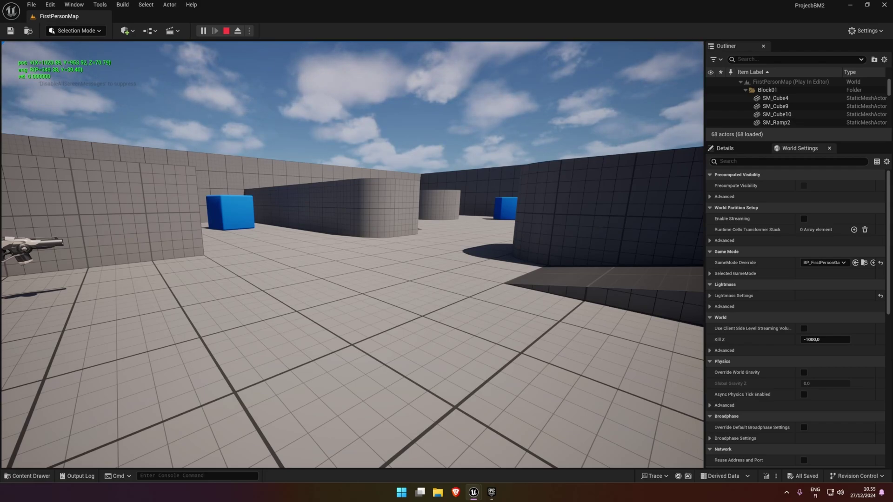
pyautogui.press('Escape')
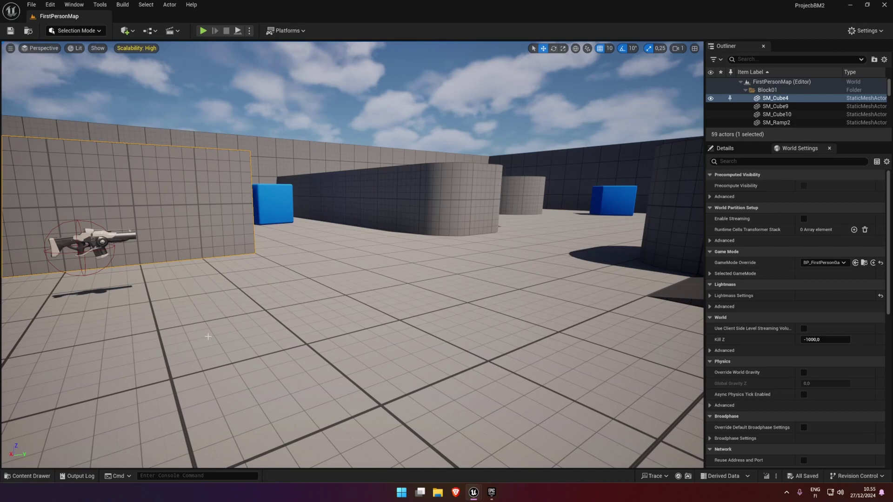
# - Reopen PBC_Controller from the Content Drawer and nudge the InputAxis MoveForward node right
pyautogui.click(44, 476)
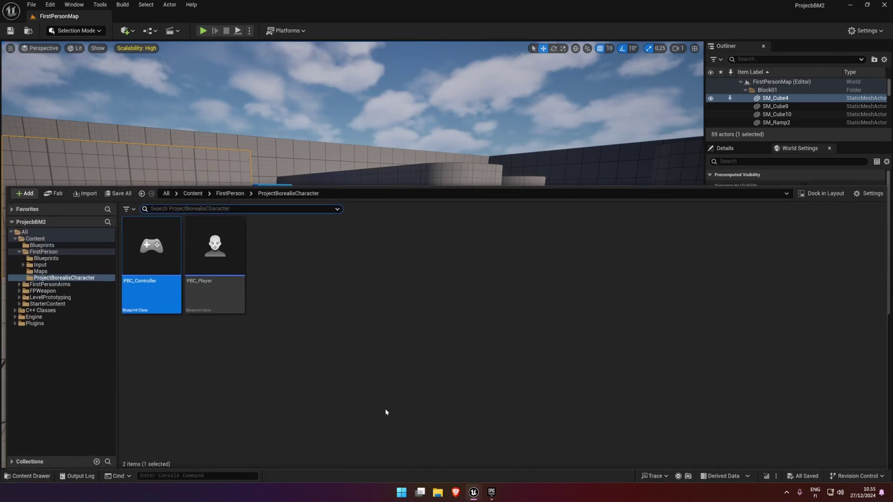
pyautogui.doubleClick(159, 254)
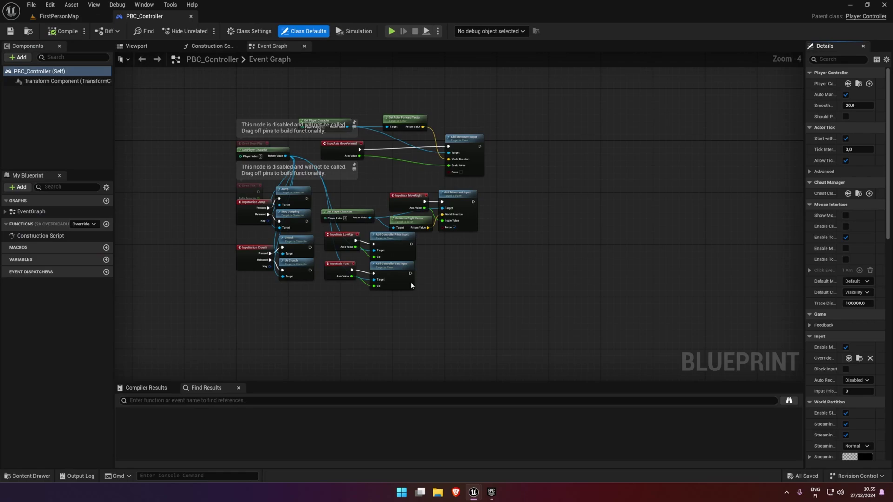
pyautogui.scroll(3, 246, 145)
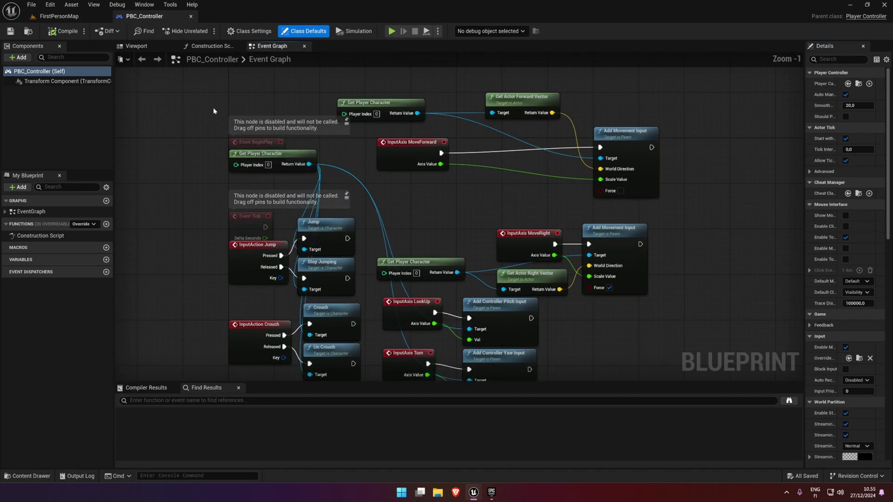
pyautogui.moveTo(414, 156); pyautogui.dragTo(482, 150)
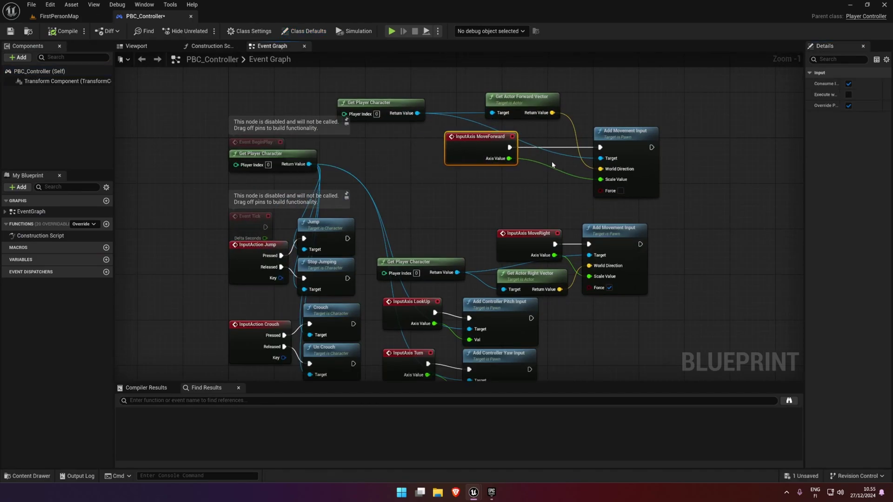
pyautogui.moveTo(553, 164)
pyautogui.mouseDown(button='right')
pyautogui.moveTo(588, 165)
pyautogui.moveTo(406, 200)
pyautogui.mouseUp(button='right')
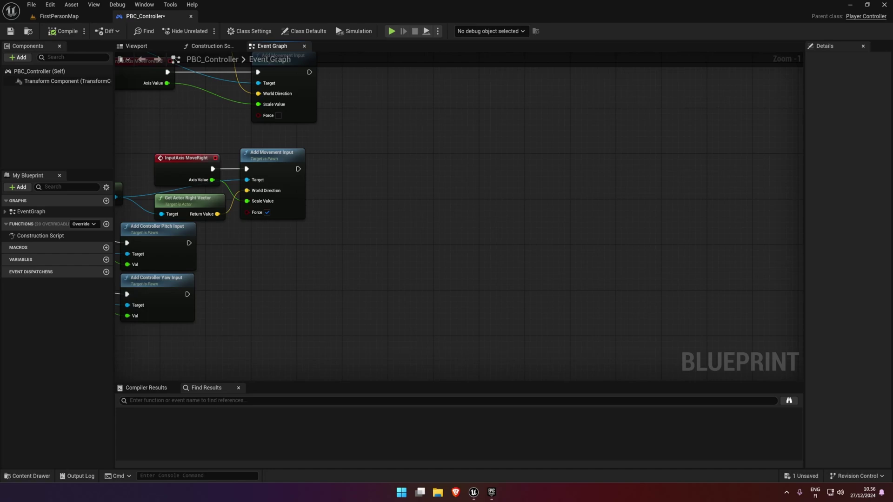
pyautogui.moveTo(380, 190); pyautogui.dragTo(426, 231, button='right')
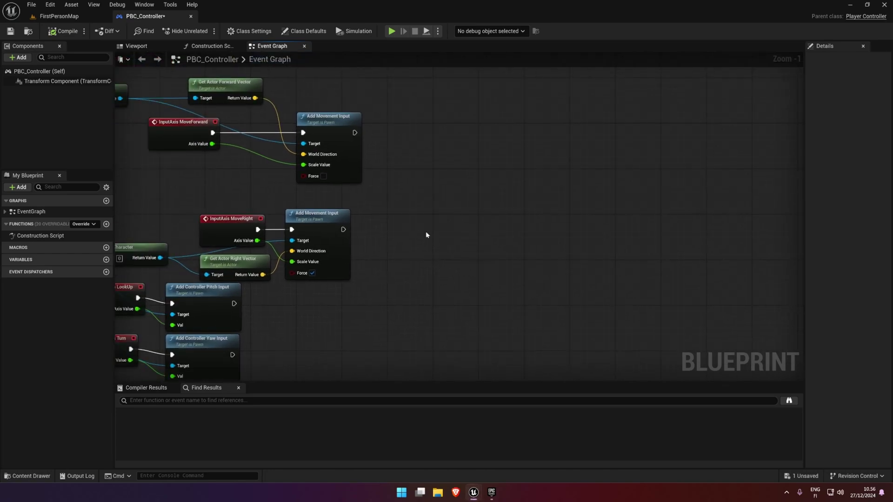
# - Browse FirstPerson > Input, then show the ProjectBorealisCharacter folder's contents in the Content Drawer
pyautogui.scroll(-1, 426, 231)
pyautogui.click(32, 476)
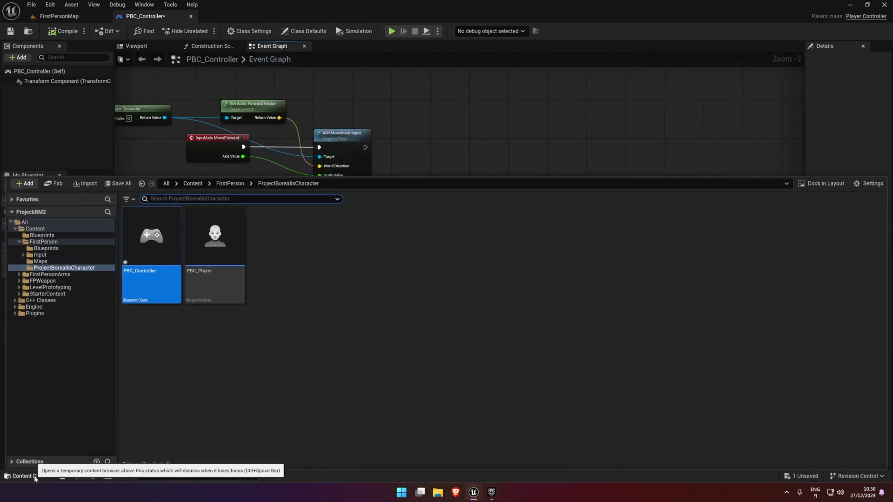
pyautogui.click(59, 243)
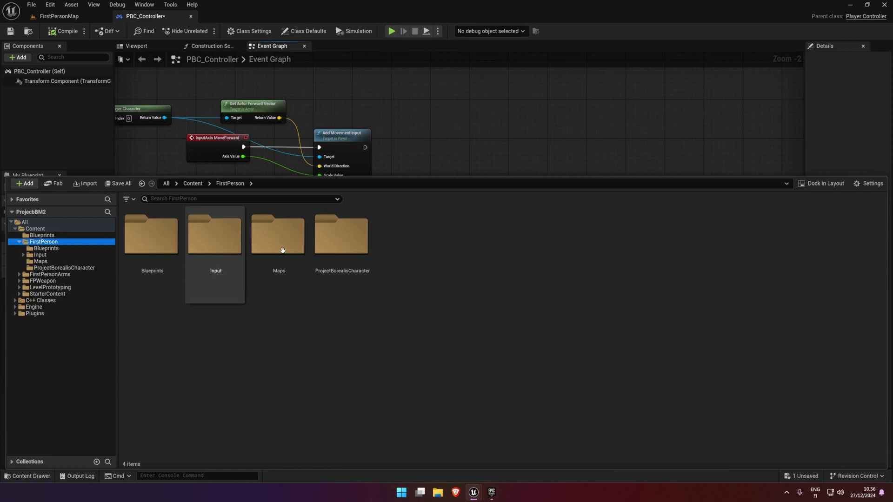
pyautogui.doubleClick(212, 253)
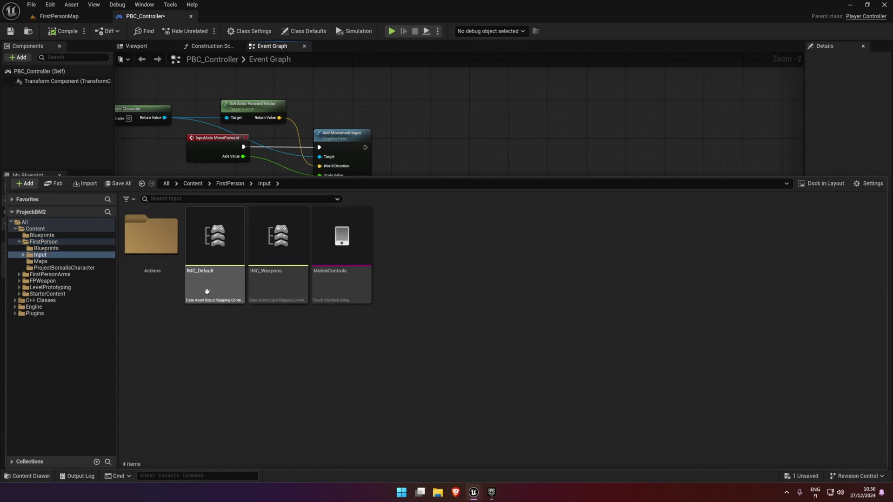
pyautogui.click(450, 132)
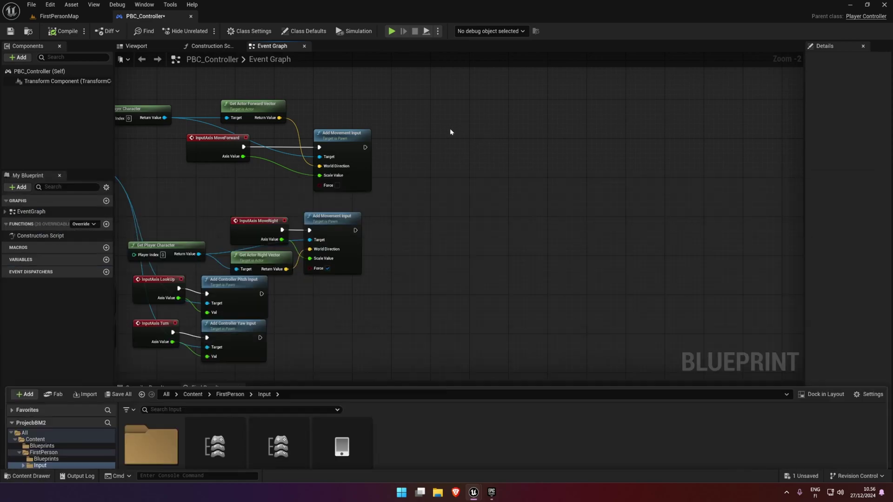
pyautogui.moveTo(419, 116); pyautogui.dragTo(318, 107, button='right')
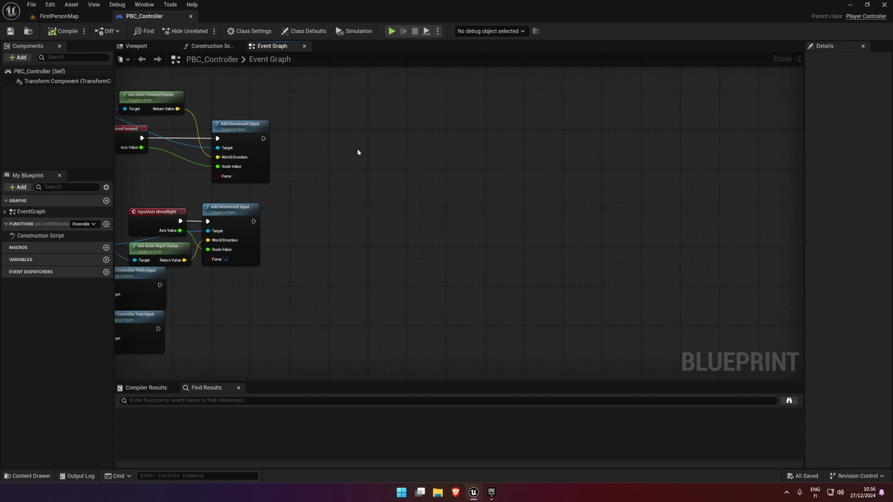
pyautogui.click(27, 476)
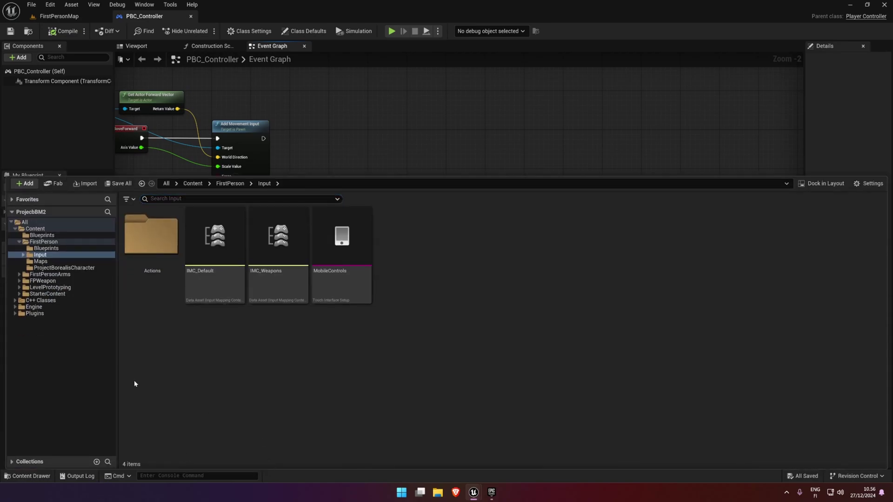
pyautogui.click(62, 269)
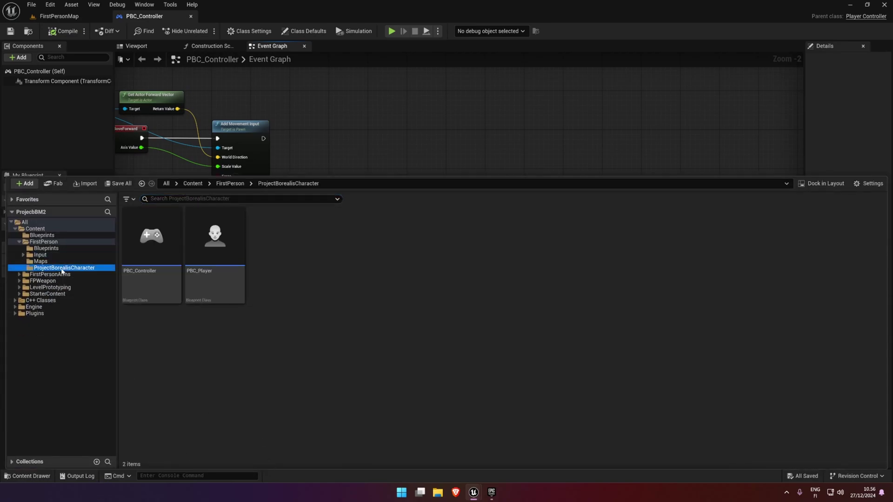
# - Open the PBC_Player blueprint and position its Event Graph view
pyautogui.doubleClick(225, 244)
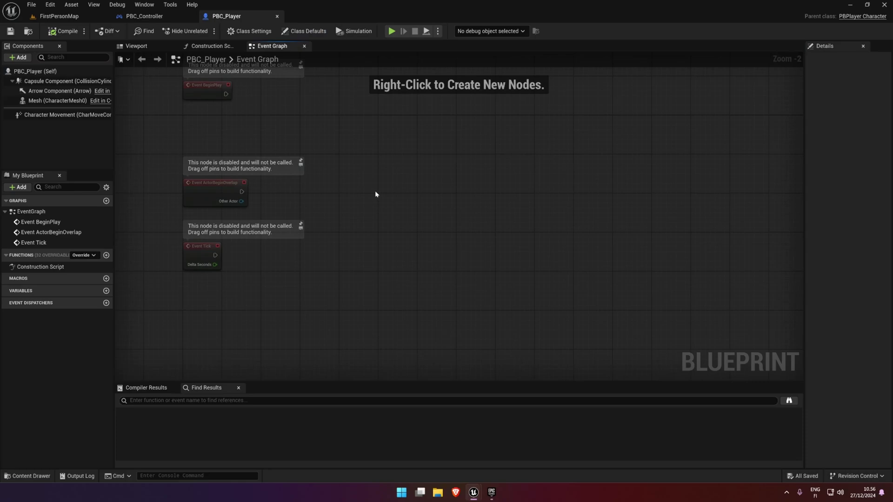
pyautogui.moveTo(376, 194); pyautogui.dragTo(355, 185, button='right')
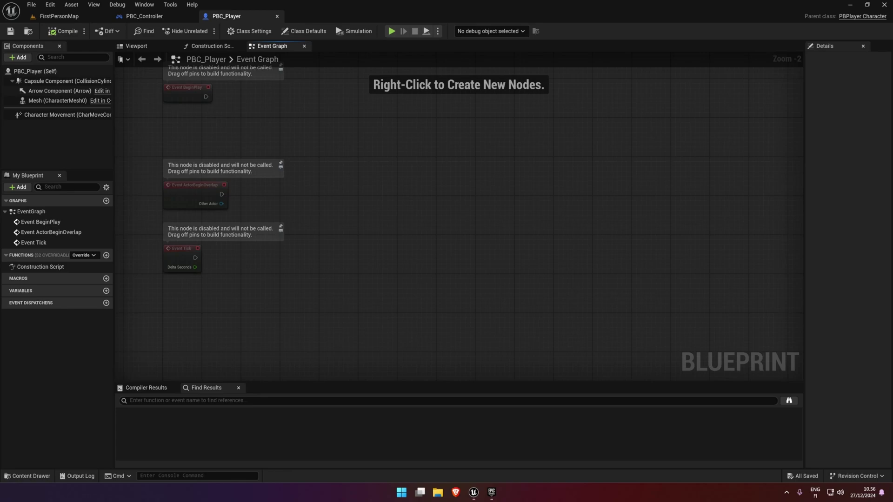
pyautogui.rightClick(322, 176)
pyautogui.click(379, 146)
pyautogui.moveTo(349, 189); pyautogui.dragTo(343, 195, button='right')
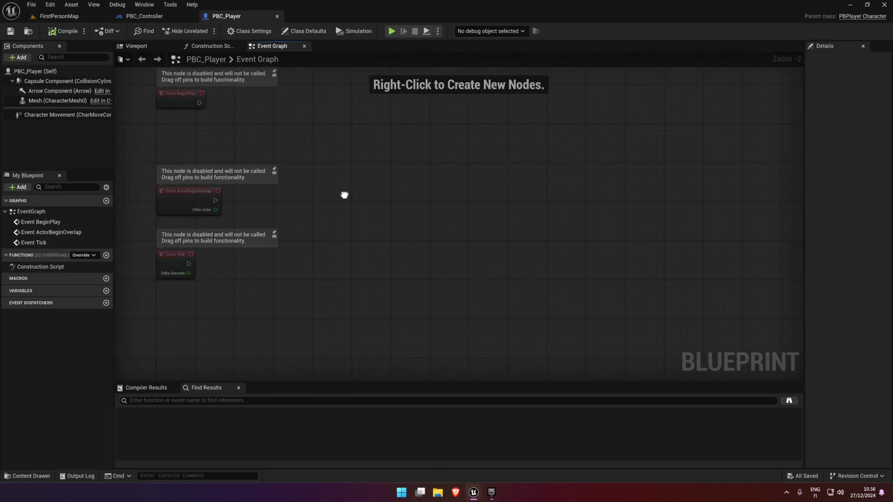
# - Search 'event receivec' and add the Event ReceiveControllerChanged node
pyautogui.rightClick(377, 181)
pyautogui.write('event ')
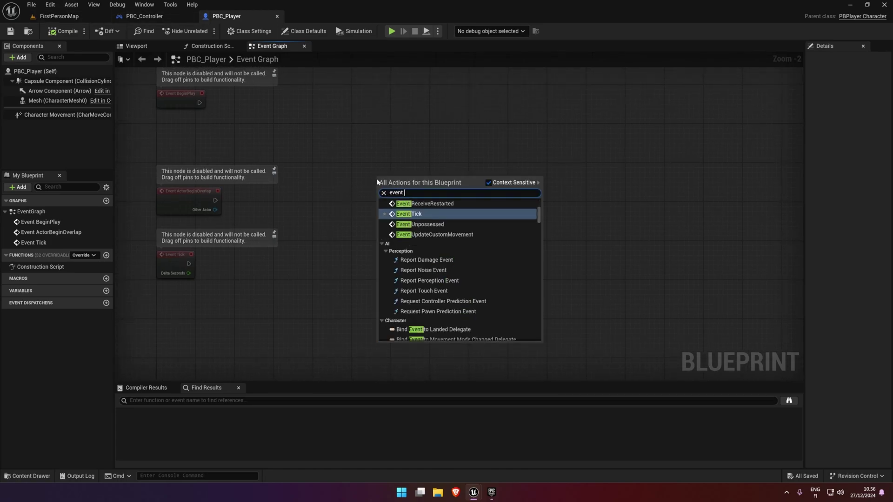
pyautogui.write('rei')
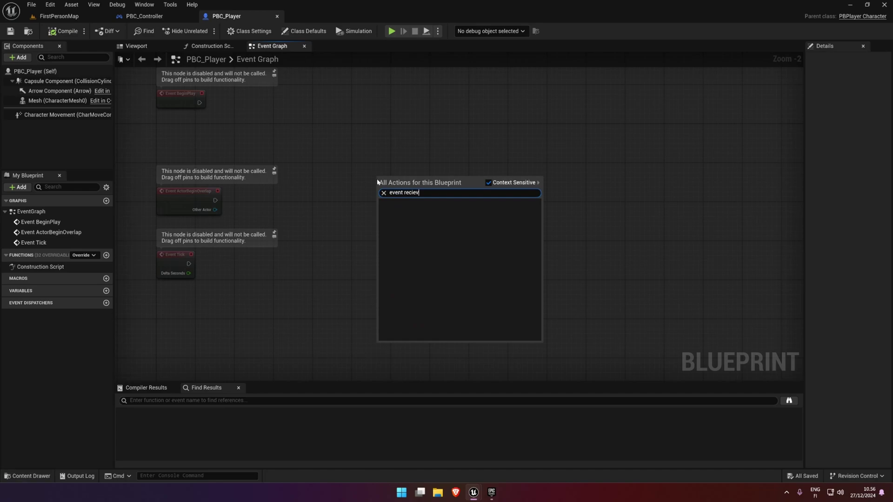
pyautogui.press('BackSpace')
pyautogui.write('ii')
pyautogui.press('BackSpace')
pyautogui.press('BackSpace')
pyautogui.write('i')
pyautogui.press('BackSpace')
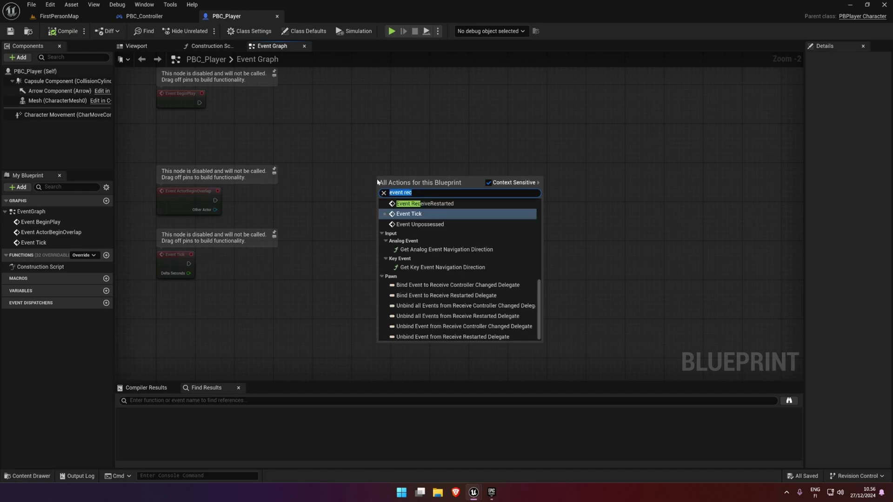
pyautogui.press('BackSpace')
pyautogui.write('event')
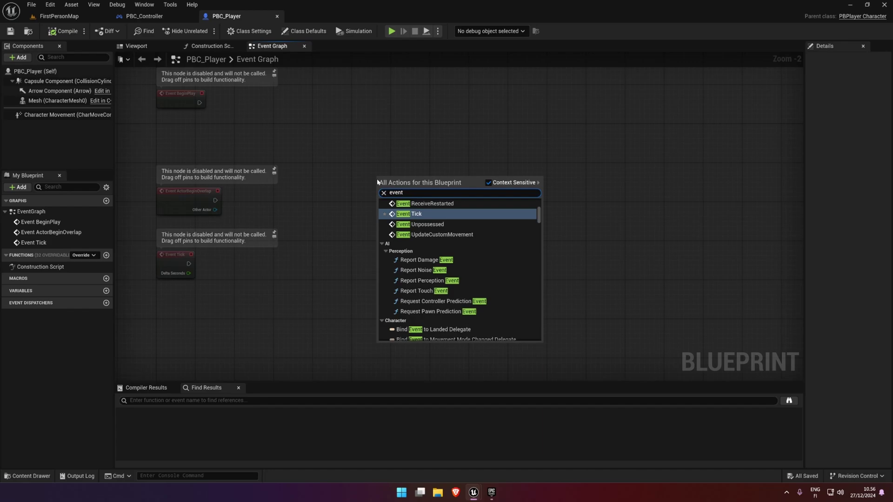
pyautogui.write(' rece')
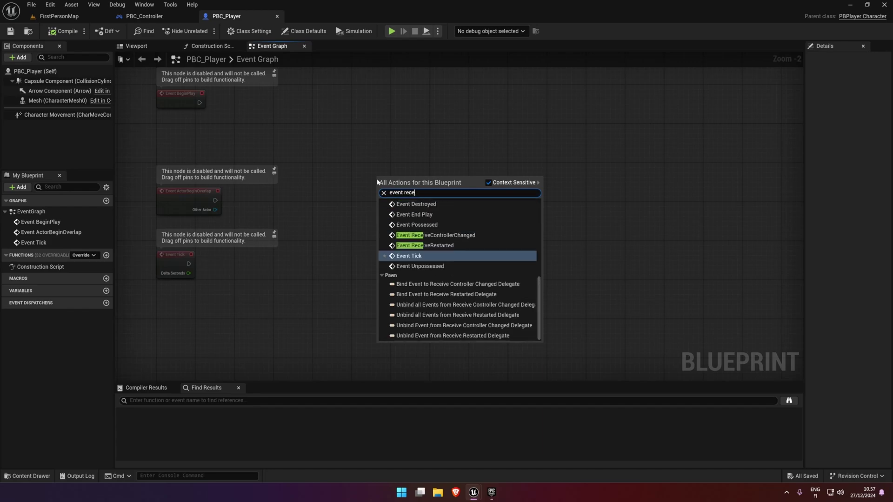
pyautogui.write('ivecontr')
pyautogui.press('Return')
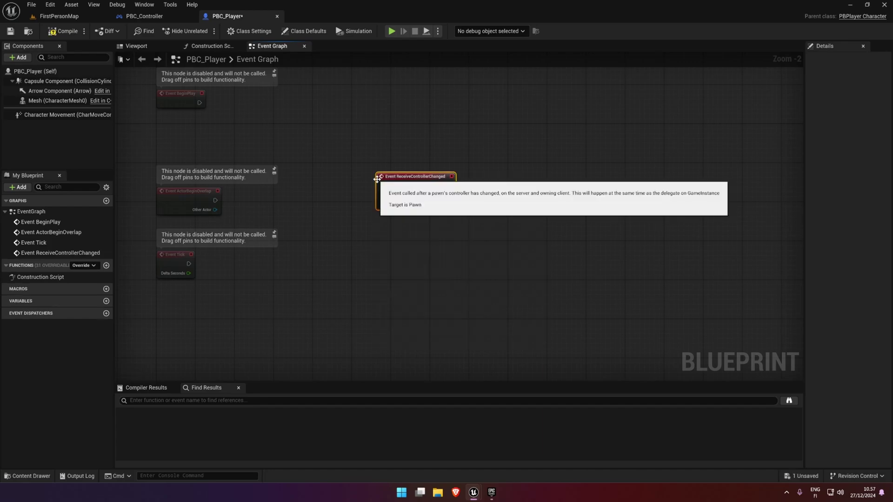
# - Add Cast To PlayerController from the event, feeding New Controller into its Object pin
pyautogui.moveTo(550, 189); pyautogui.dragTo(333, 145, button='right')
pyautogui.moveTo(198, 130); pyautogui.dragTo(201, 124)
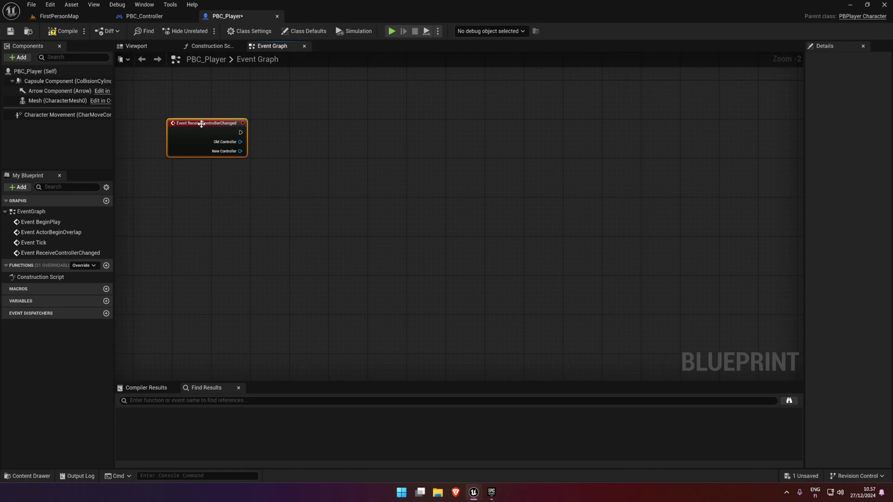
pyautogui.click(274, 133)
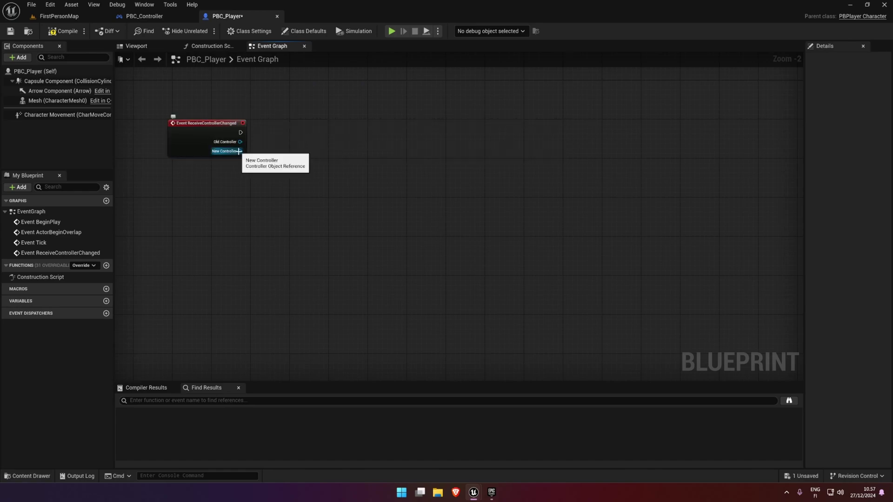
pyautogui.moveTo(240, 133); pyautogui.dragTo(337, 133)
pyautogui.write('cast')
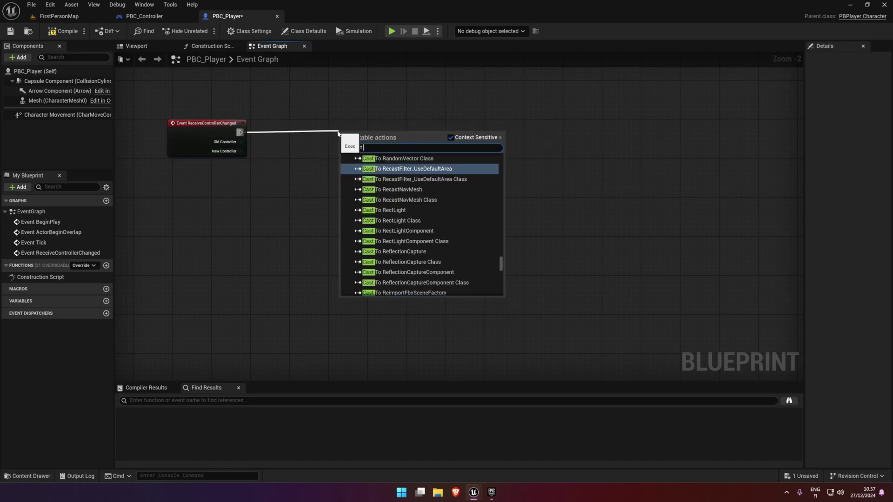
pyautogui.write(' to playercontr')
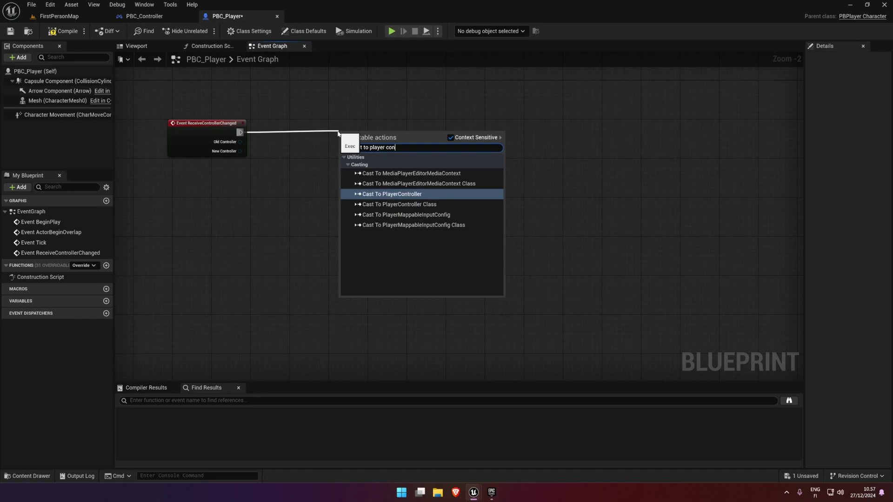
pyautogui.write('oller')
pyautogui.press('Return')
pyautogui.moveTo(356, 132); pyautogui.dragTo(310, 124)
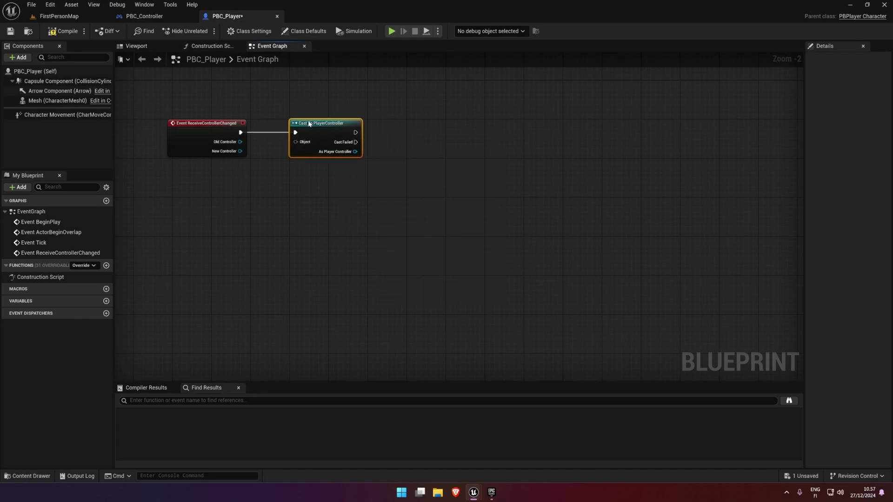
pyautogui.moveTo(257, 154); pyautogui.dragTo(235, 152)
# - Add an Enhanced Input Local Player Subsystem node from As Player Controller
pyautogui.moveTo(456, 173); pyautogui.dragTo(387, 186, button='right')
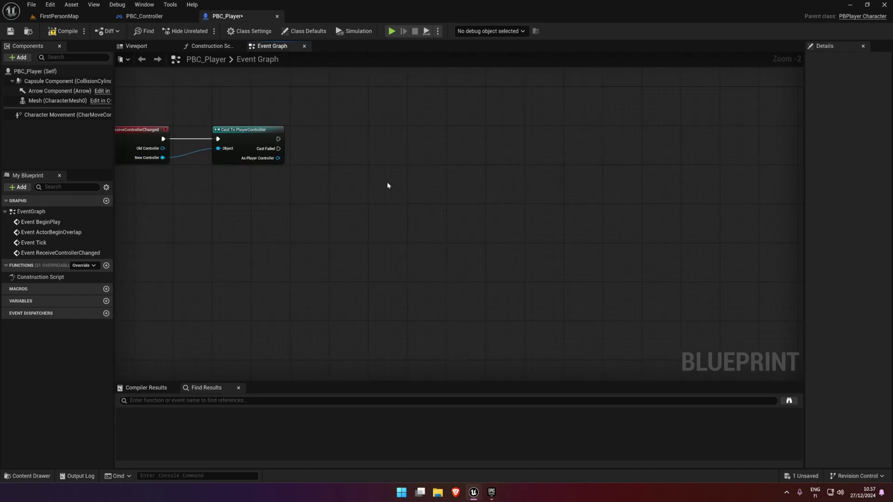
pyautogui.moveTo(254, 159); pyautogui.dragTo(319, 191)
pyautogui.write('eh')
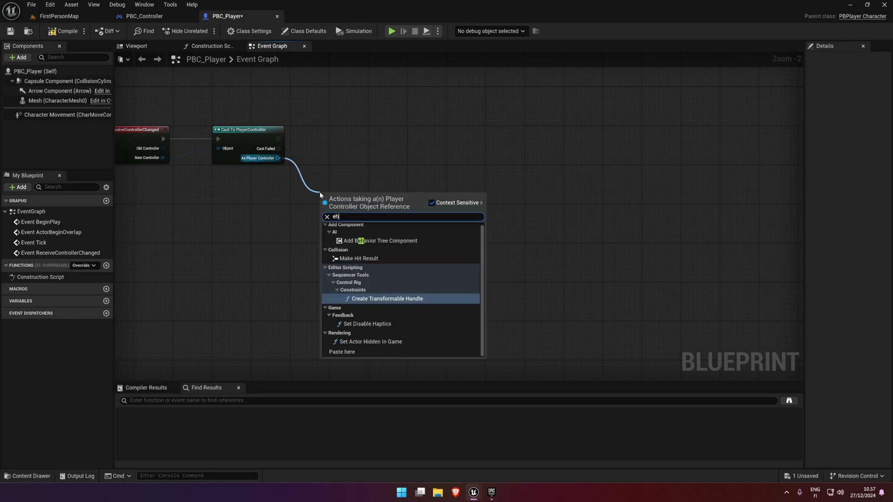
pyautogui.press('BackSpace')
pyautogui.write('nhanced inp')
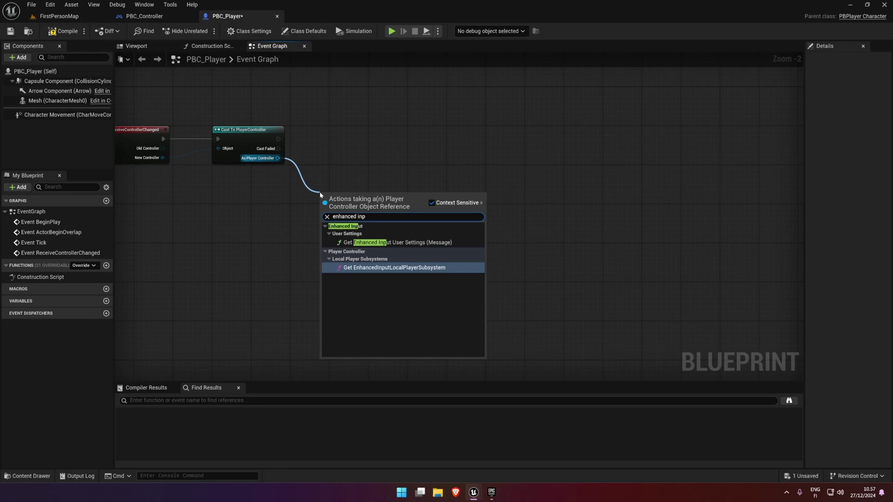
pyautogui.write('ut local')
pyautogui.click(436, 243)
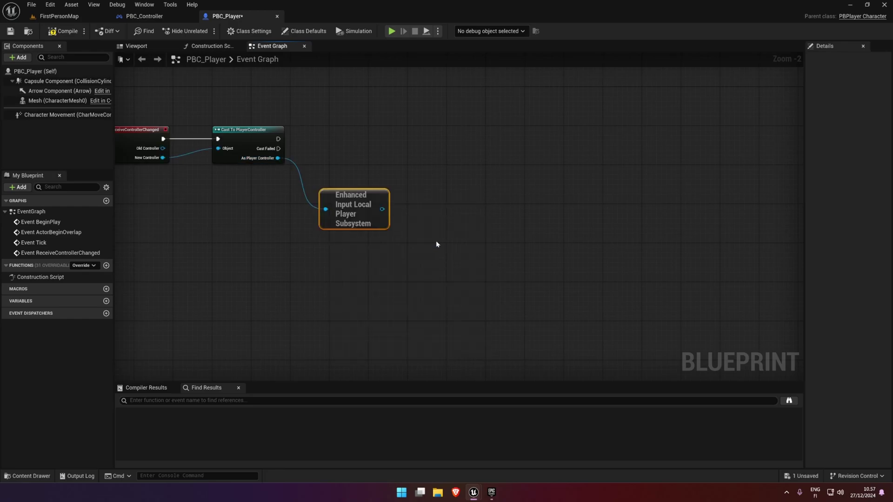
pyautogui.moveTo(360, 197); pyautogui.dragTo(337, 179)
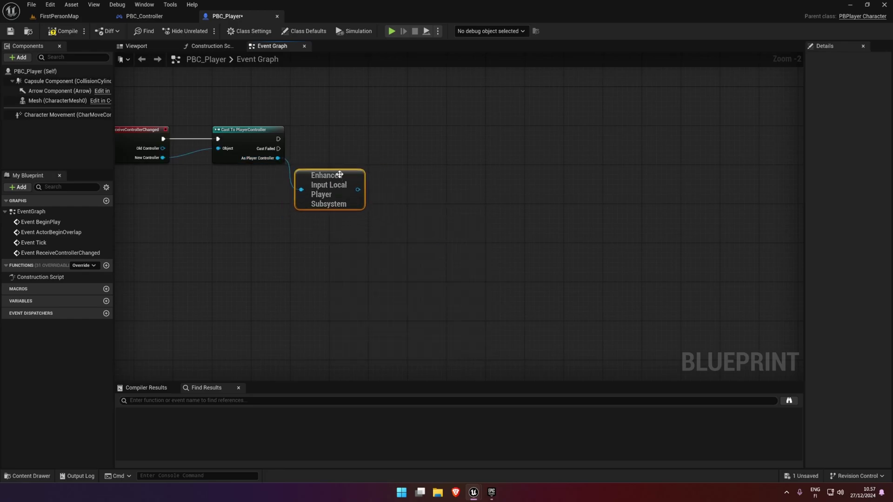
pyautogui.click(370, 156)
pyautogui.moveTo(370, 156); pyautogui.dragTo(324, 161, button='right')
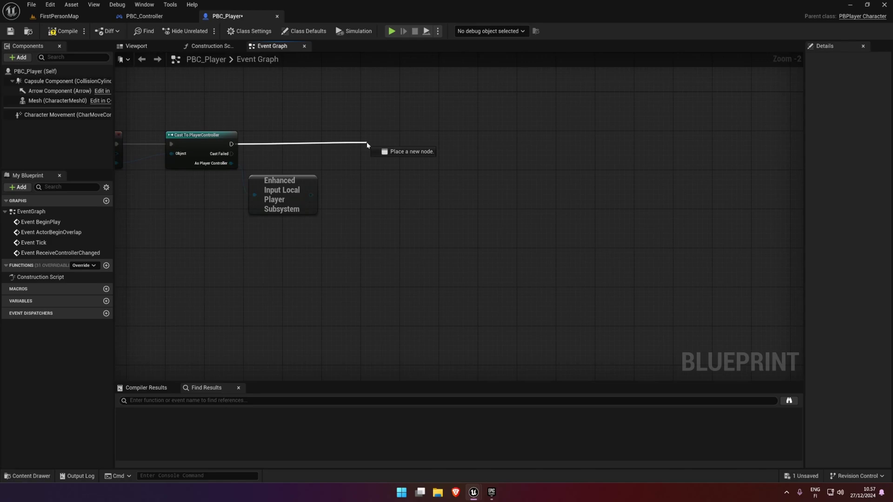
# - Add Add Mapping Context on the subsystem, driven by the cast's execution output
pyautogui.moveTo(229, 146)
pyautogui.mouseDown()
pyautogui.moveTo(391, 148)
pyautogui.moveTo(393, 137)
pyautogui.mouseUp()
pyautogui.write('add mapping')
pyautogui.press('Return')
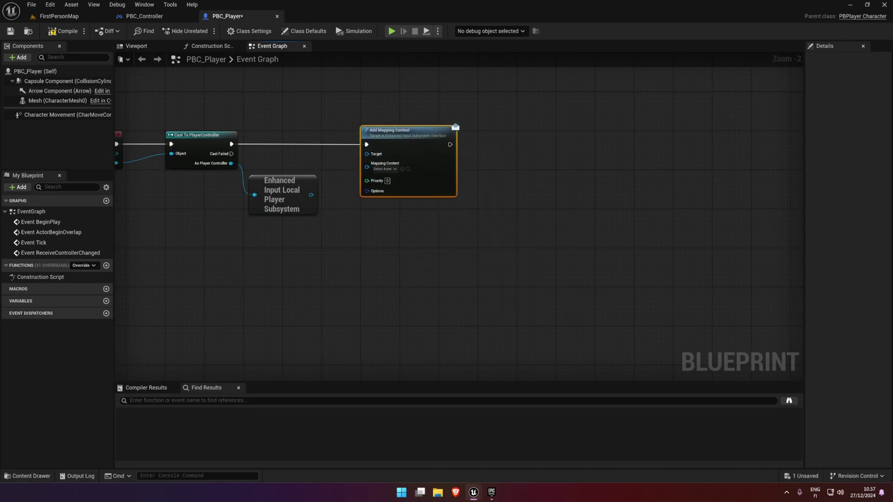
pyautogui.press('Delete')
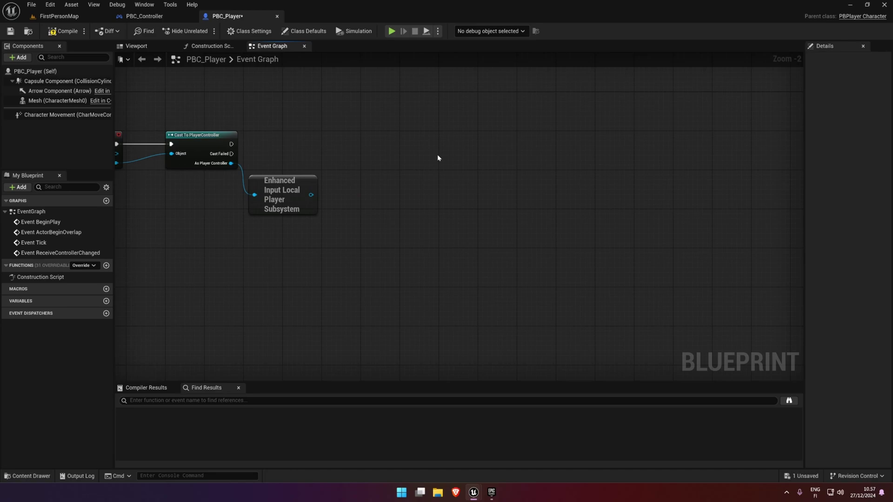
pyautogui.moveTo(310, 196); pyautogui.dragTo(371, 173)
pyautogui.write('add')
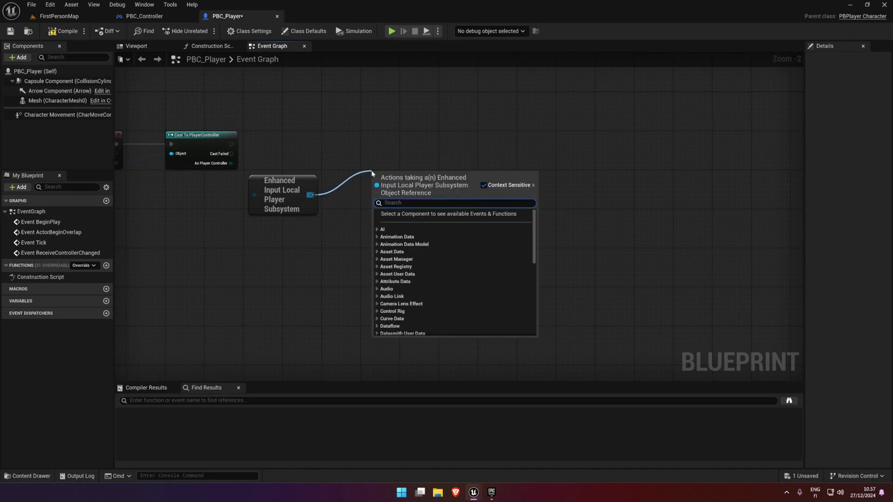
pyautogui.write(' mappi')
pyautogui.press('Return')
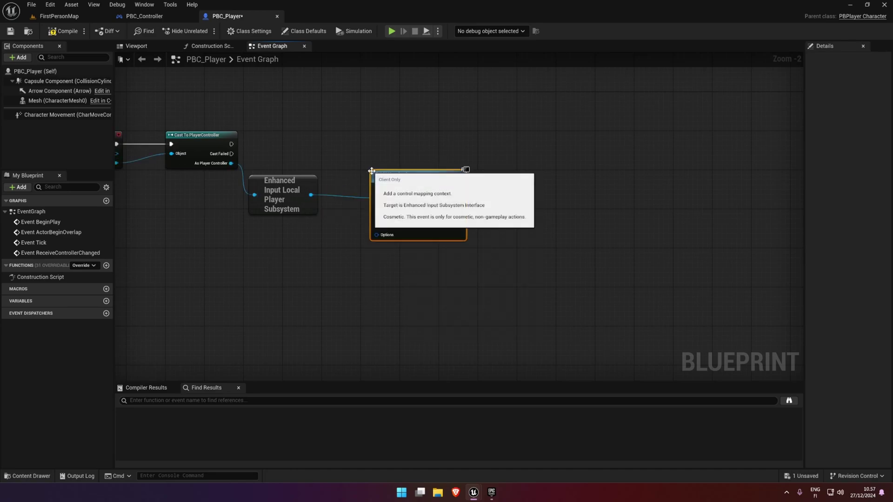
pyautogui.moveTo(412, 161); pyautogui.dragTo(411, 147)
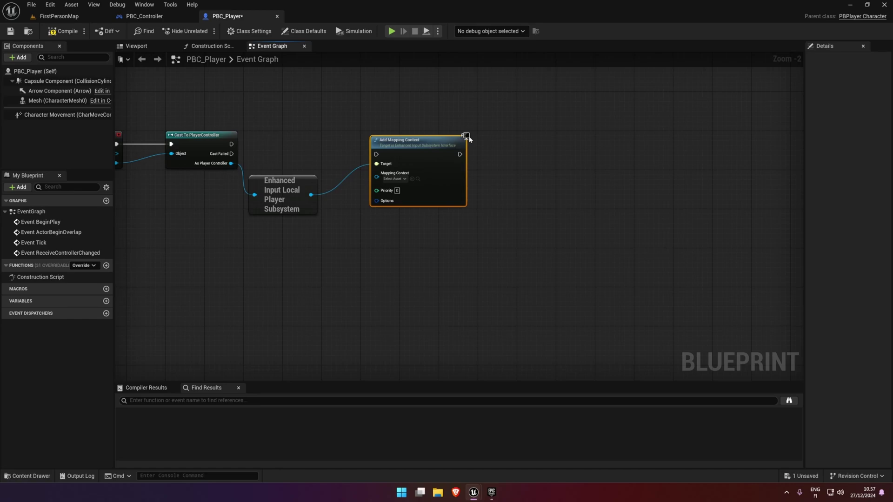
pyautogui.moveTo(376, 154); pyautogui.dragTo(231, 144)
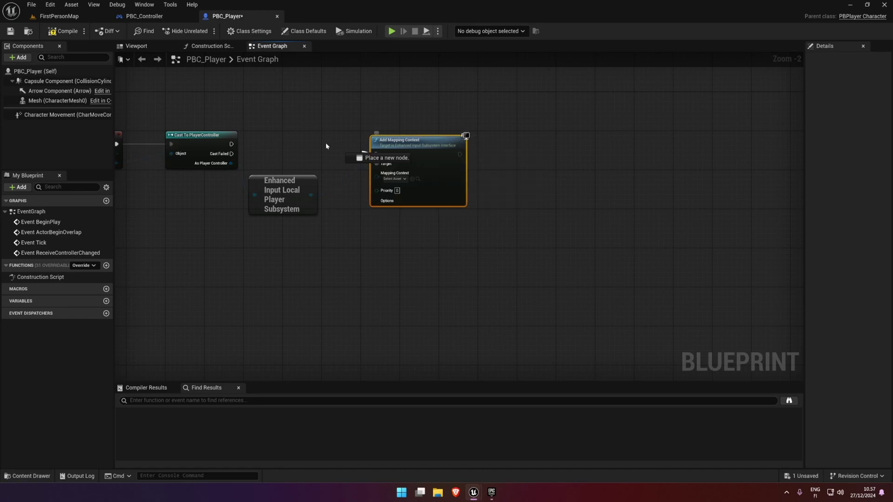
pyautogui.moveTo(405, 147); pyautogui.dragTo(401, 137)
pyautogui.click(329, 264)
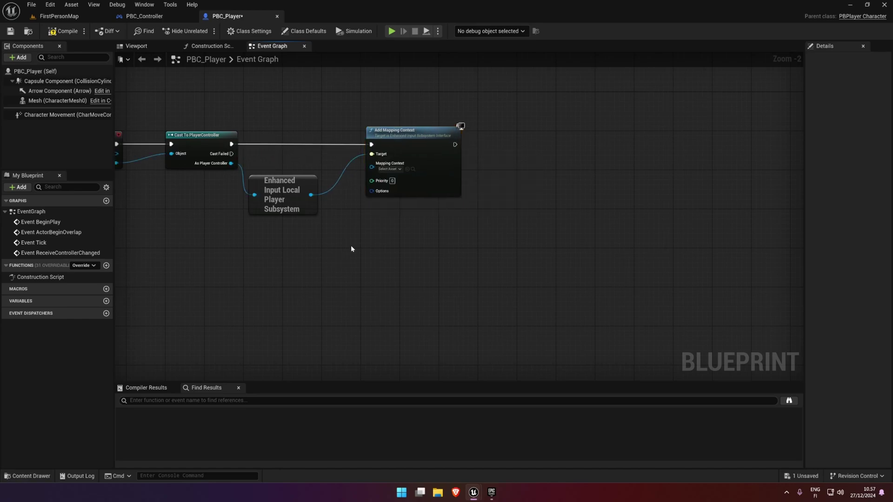
# - Set Add Mapping Context's mapping context to IMC_Default
pyautogui.scroll(2, 354, 242)
pyautogui.click(401, 143)
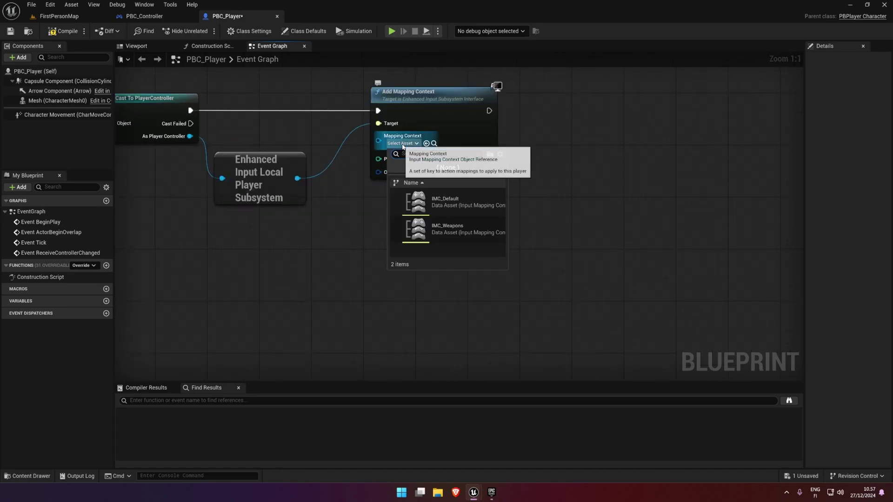
pyautogui.click(459, 208)
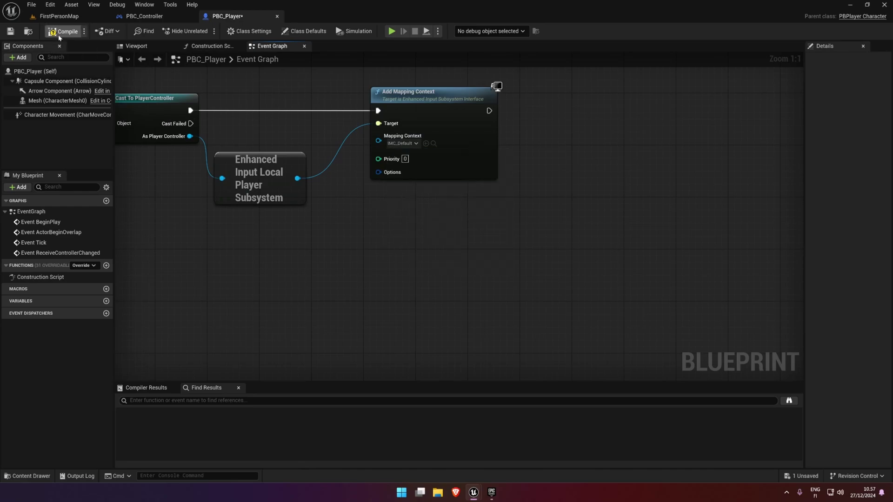
pyautogui.scroll(-3, 506, 249)
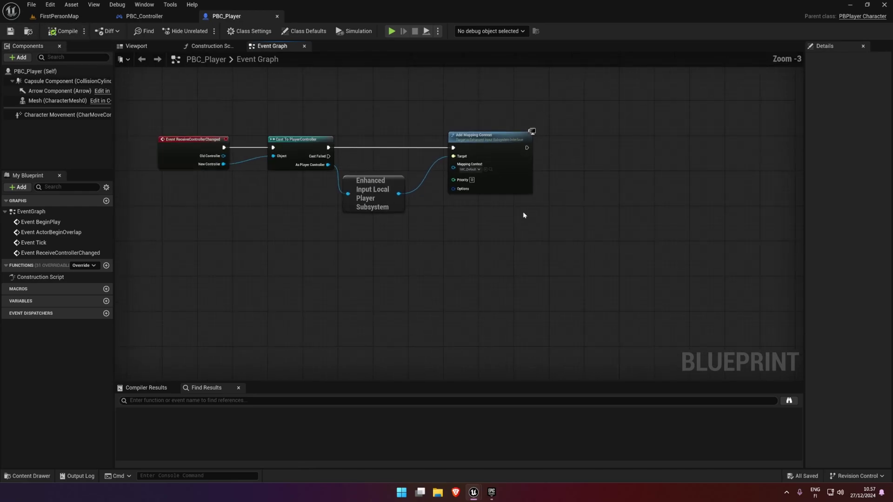
# - Switch to PBC_Controller and pan its graph to free up space
pyautogui.click(144, 16)
pyautogui.moveTo(381, 220); pyautogui.dragTo(583, 165, button='right')
pyautogui.scroll(-2, 583, 165)
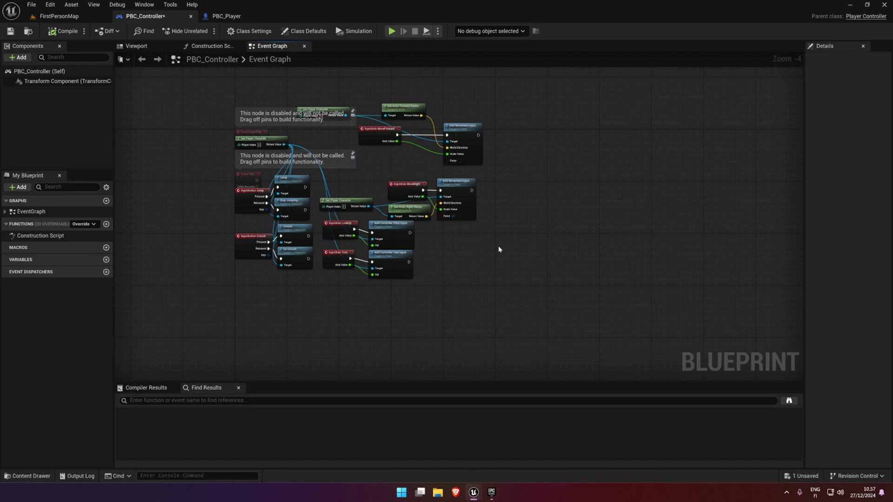
pyautogui.moveTo(538, 214); pyautogui.dragTo(360, 225, button='right')
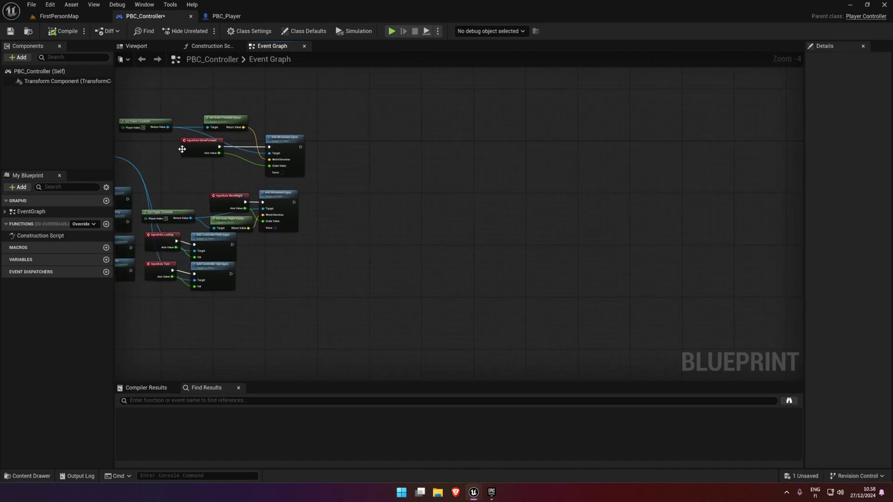
pyautogui.moveTo(182, 149); pyautogui.dragTo(153, 153, button='right')
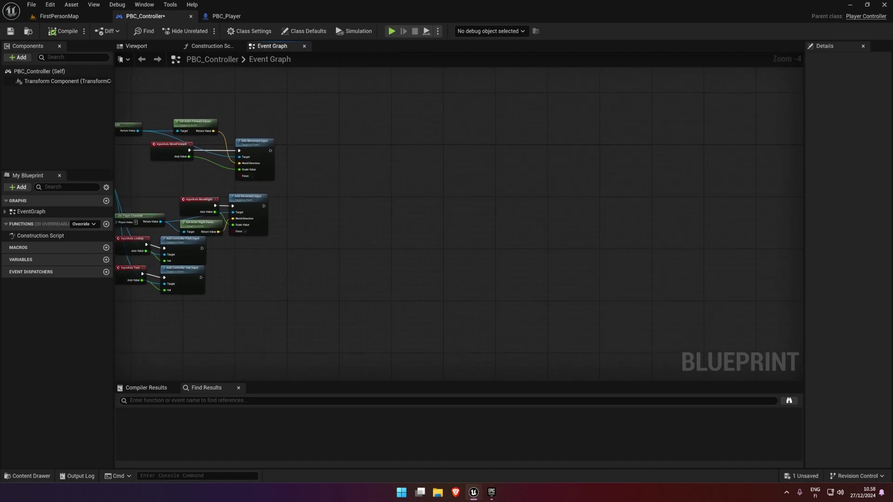
# - Add an IA_Move Enhanced Input event beside the old input nodes, all pins expanded
pyautogui.rightClick(373, 176)
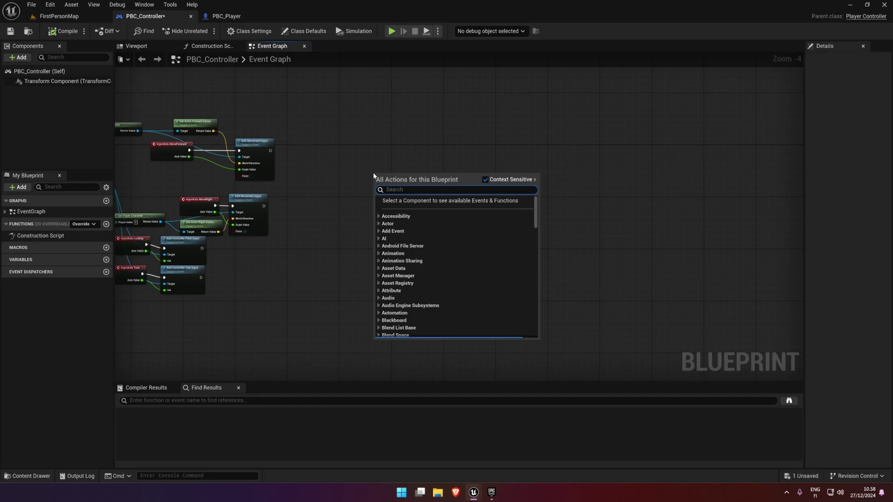
pyautogui.write('ia_m')
pyautogui.press('Return')
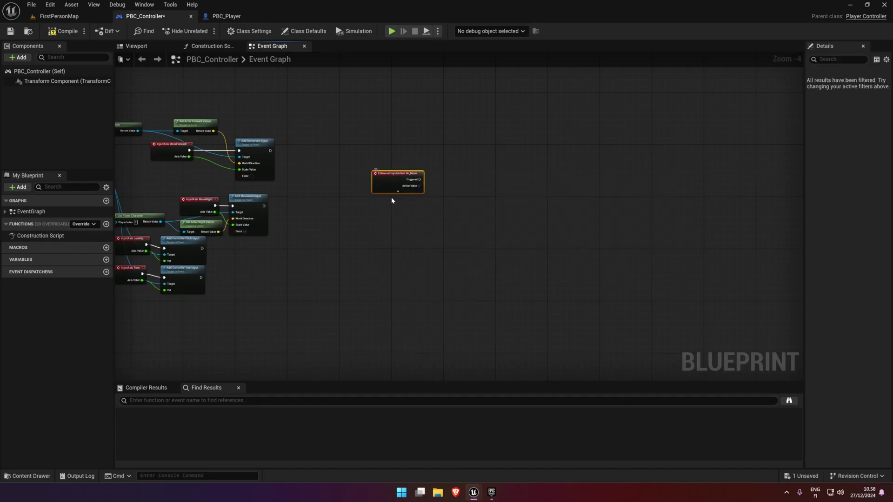
pyautogui.click(397, 191)
pyautogui.scroll(2, 464, 193)
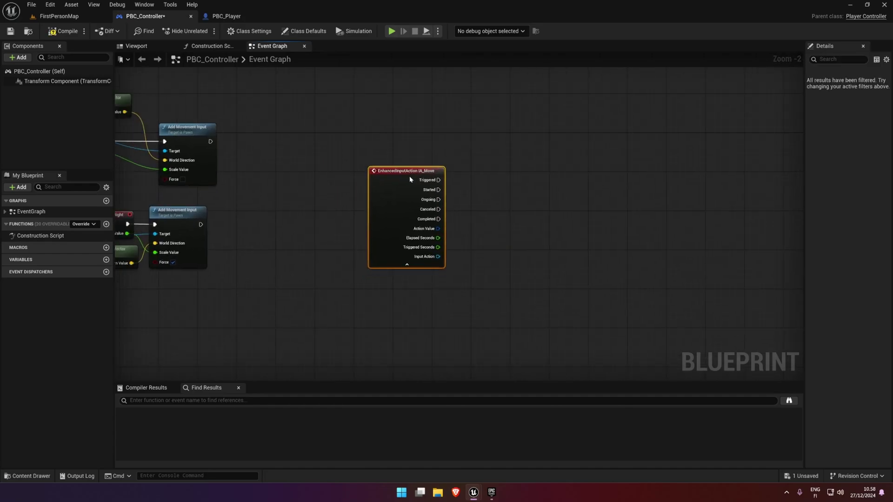
pyautogui.moveTo(442, 172); pyautogui.dragTo(446, 155)
pyautogui.moveTo(498, 175); pyautogui.dragTo(551, 137, button='right')
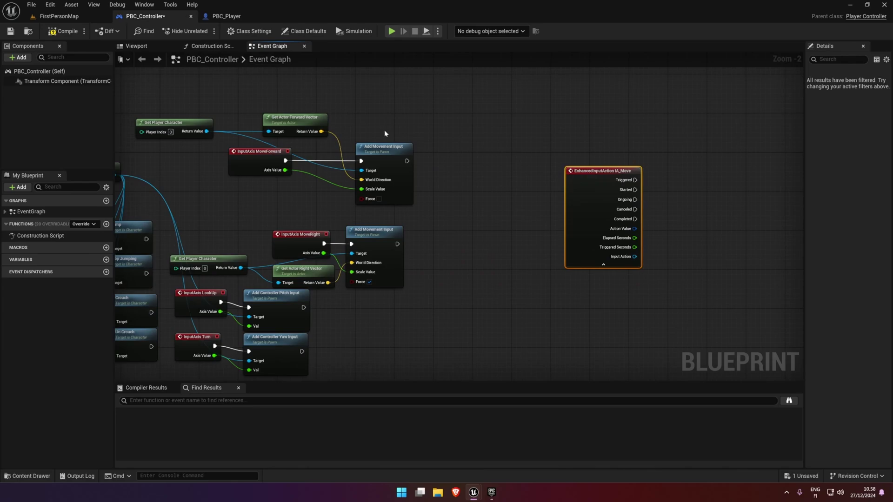
pyautogui.moveTo(384, 133); pyautogui.dragTo(252, 142, button='right')
# - Add a Get Player Character node near IA_Move
pyautogui.rightClick(430, 132)
pyautogui.write('get player')
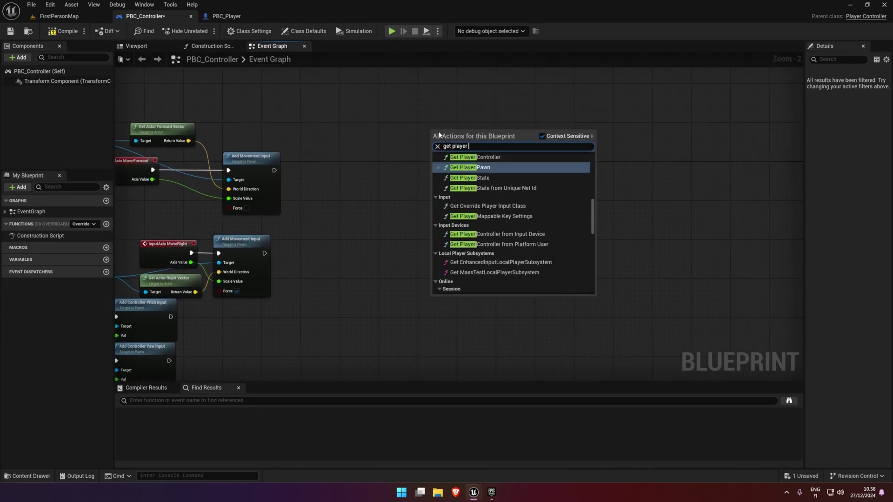
pyautogui.write('id')
pyautogui.press('Escape')
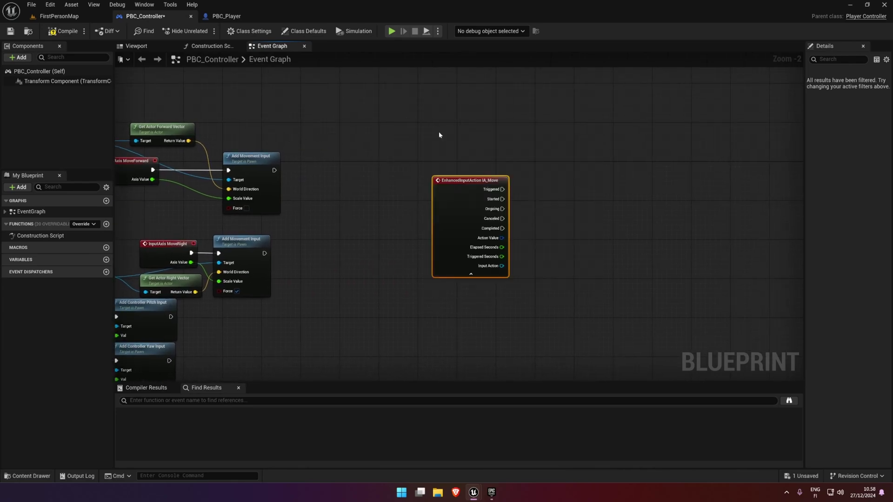
# - Add Get Actor Forward Vector from Get Player Character's return value
pyautogui.moveTo(561, 140); pyautogui.dragTo(330, 134, button='right')
pyautogui.moveTo(308, 136); pyautogui.dragTo(378, 156)
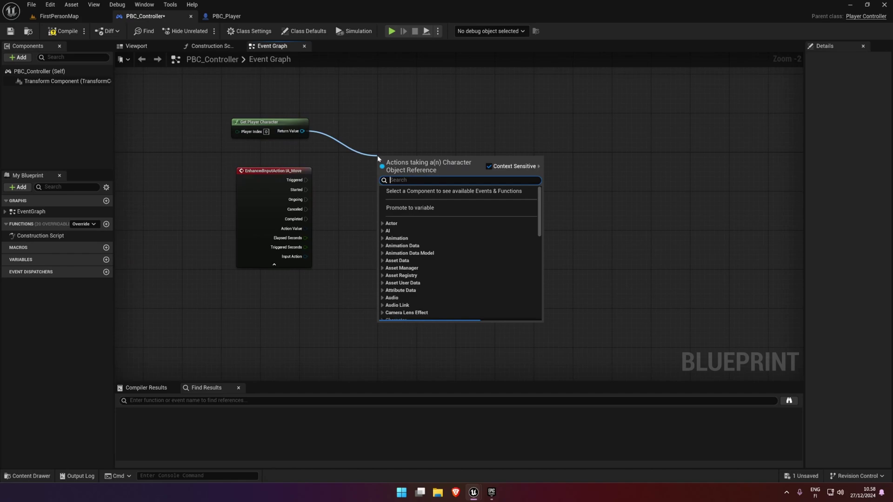
pyautogui.write('get actor forwar')
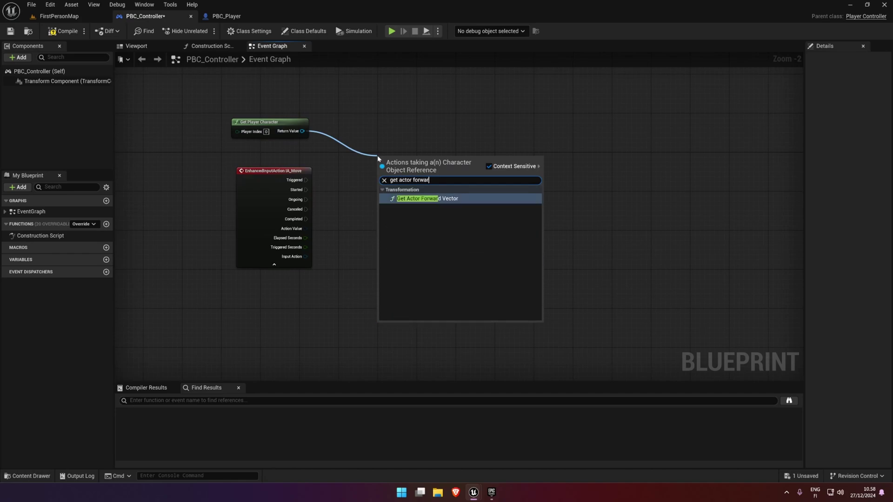
pyautogui.press('Return')
pyautogui.moveTo(211, 96); pyautogui.dragTo(305, 144)
pyautogui.click(435, 178)
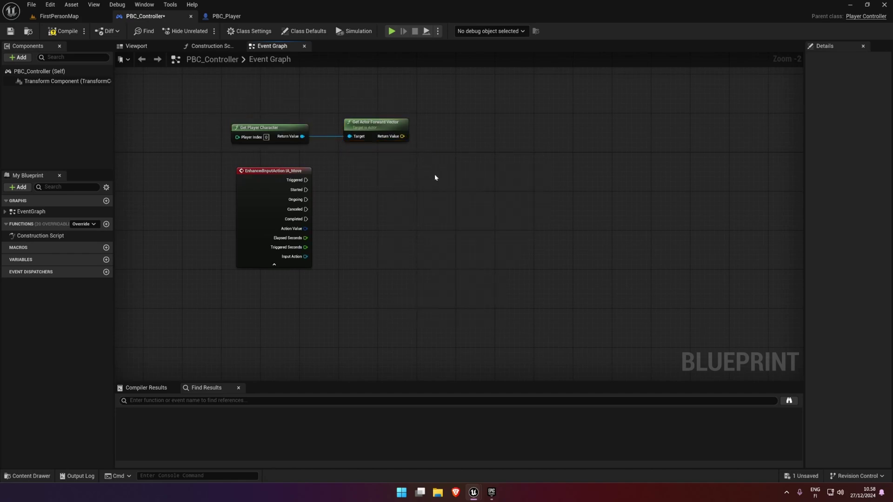
pyautogui.scroll(1, 394, 192)
# - Add an Add Movement Input node executed by IA_Move's Triggered pin
pyautogui.moveTo(288, 178); pyautogui.dragTo(417, 175)
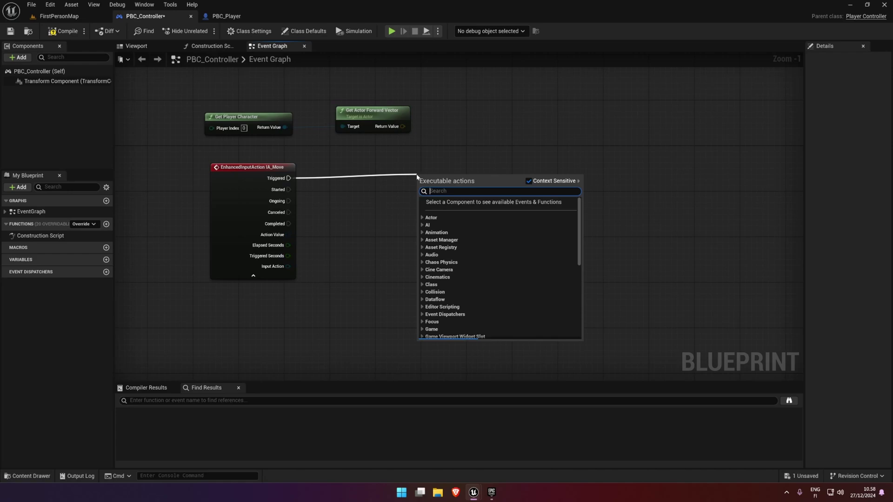
pyautogui.write('add move')
pyautogui.press('BackSpace')
pyautogui.press('BackSpace')
pyautogui.press('BackSpace')
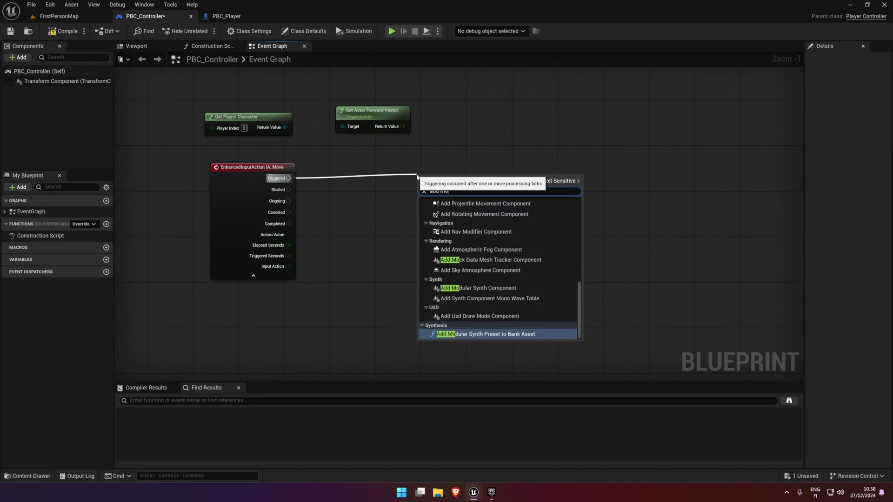
pyautogui.moveTo(285, 127); pyautogui.dragTo(394, 198)
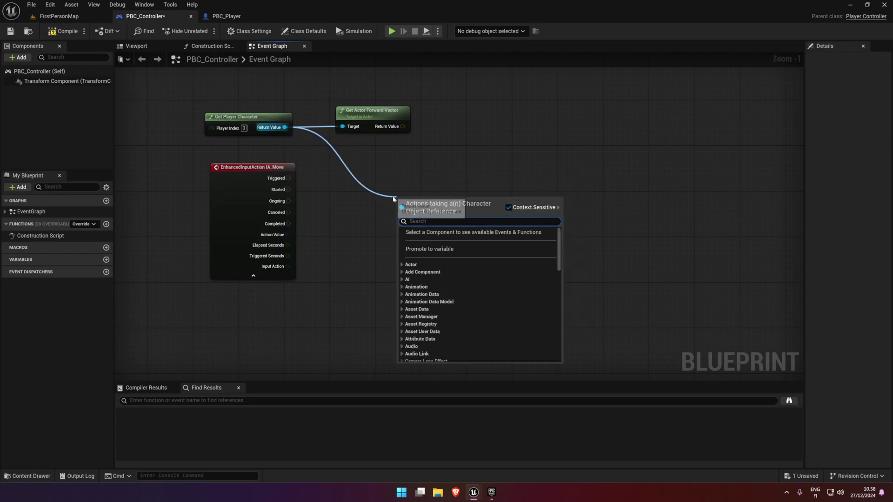
pyautogui.write('add movement in')
pyautogui.press('Return')
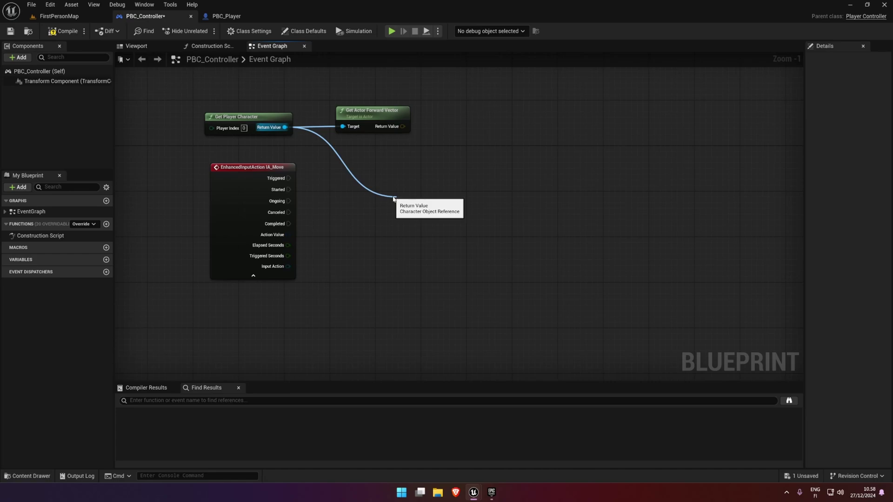
pyautogui.moveTo(410, 189); pyautogui.dragTo(289, 178)
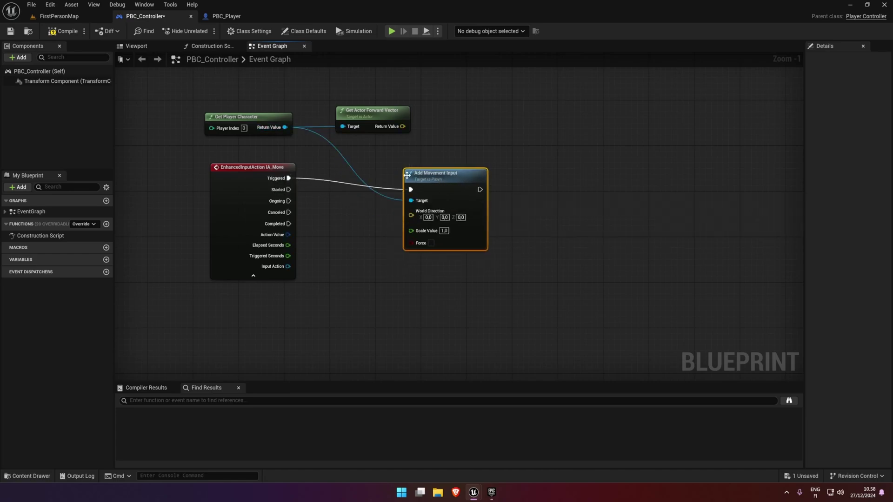
pyautogui.moveTo(433, 176); pyautogui.dragTo(444, 171)
# - Straighten the layout and wire the forward vector into World Direction
pyautogui.click(252, 167)
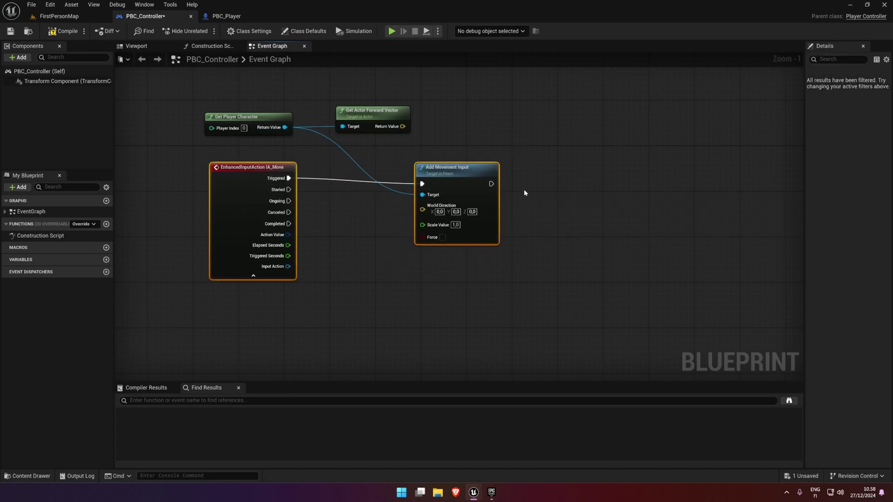
pyautogui.press('q')
pyautogui.moveTo(368, 111); pyautogui.dragTo(345, 110)
pyautogui.moveTo(237, 105)
pyautogui.mouseDown()
pyautogui.moveTo(325, 124)
pyautogui.moveTo(224, 122)
pyautogui.mouseUp()
pyautogui.moveTo(351, 132); pyautogui.dragTo(422, 210)
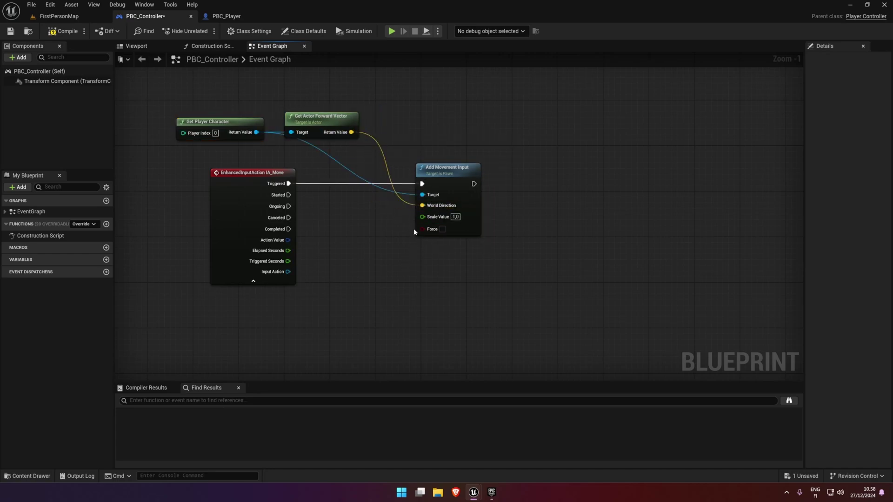
# - Split Action Value, connect Y to Scale Value, and save the blueprint
pyautogui.rightClick(288, 240)
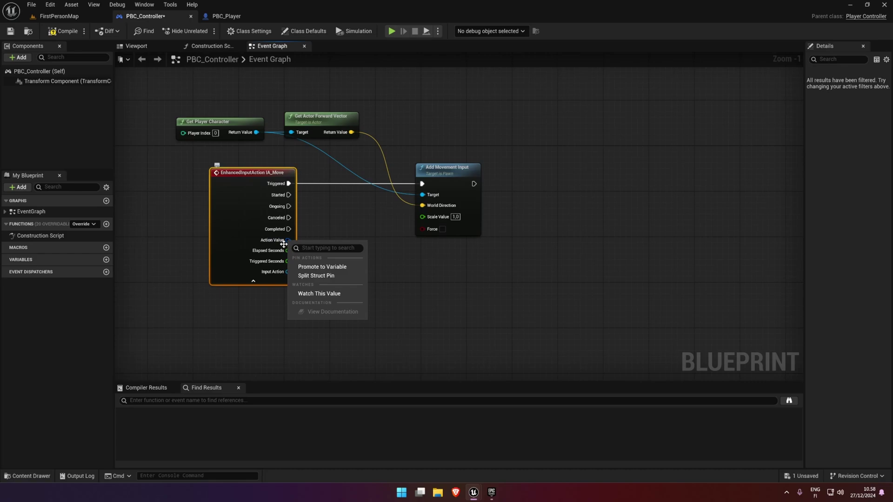
pyautogui.click(313, 276)
pyautogui.click(351, 239)
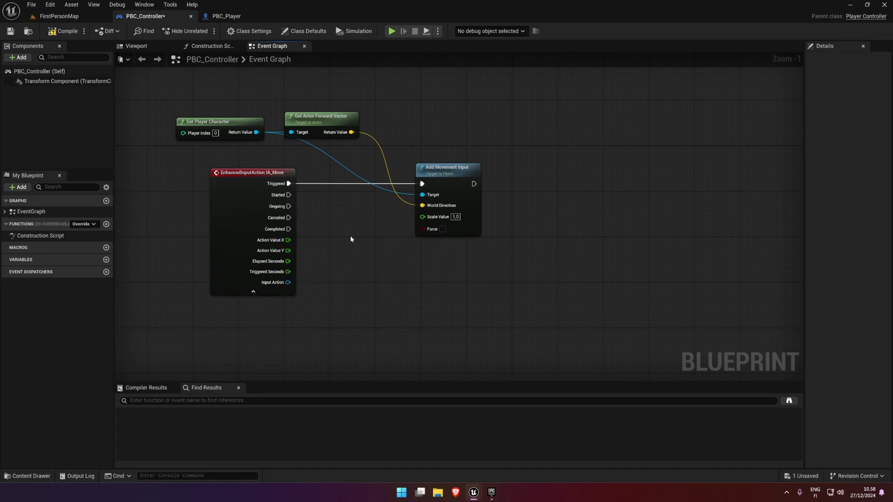
pyautogui.moveTo(287, 251); pyautogui.dragTo(422, 217)
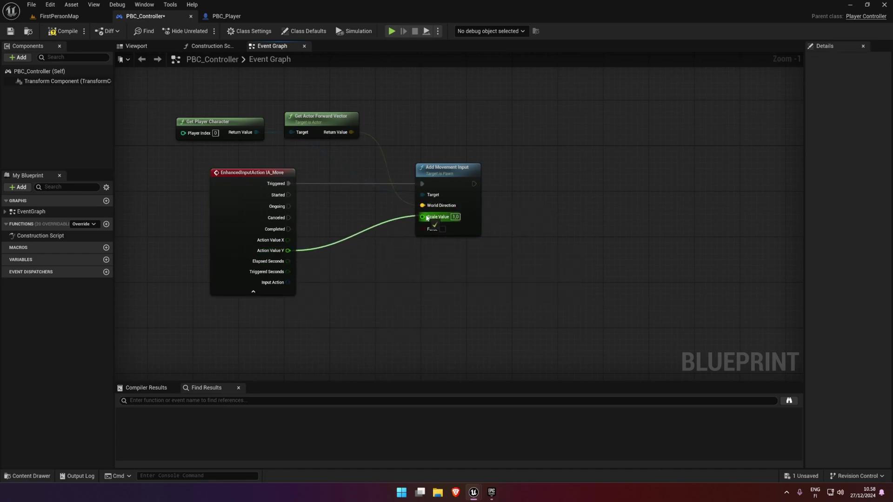
pyautogui.hotkey('ctrl', 's')
pyautogui.scroll(-2, 420, 91)
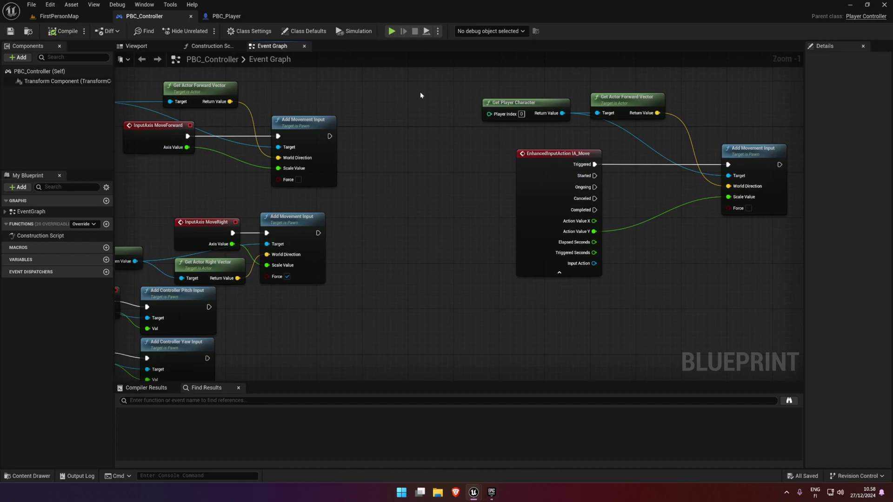
# - Delete the four old MoveForward nodes, then play-test walking forward and back with W/S
pyautogui.moveTo(389, 166); pyautogui.dragTo(138, 80)
pyautogui.press('Delete')
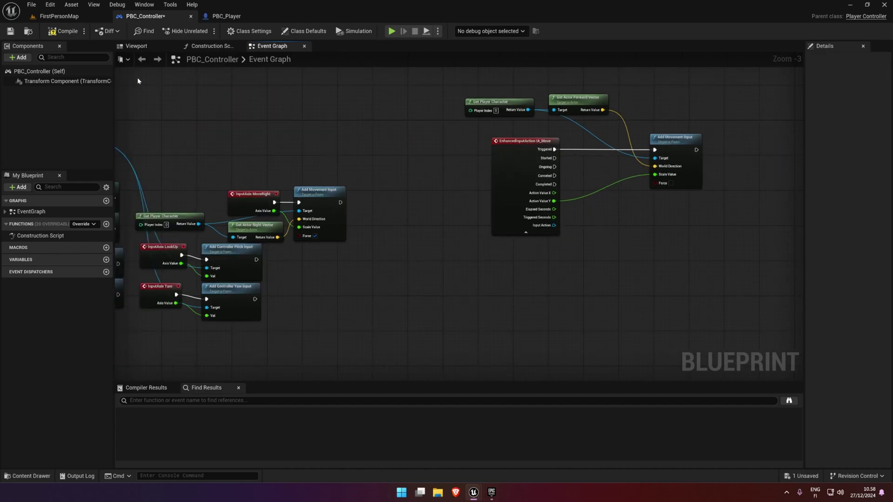
pyautogui.click(392, 32)
pyautogui.press('w')
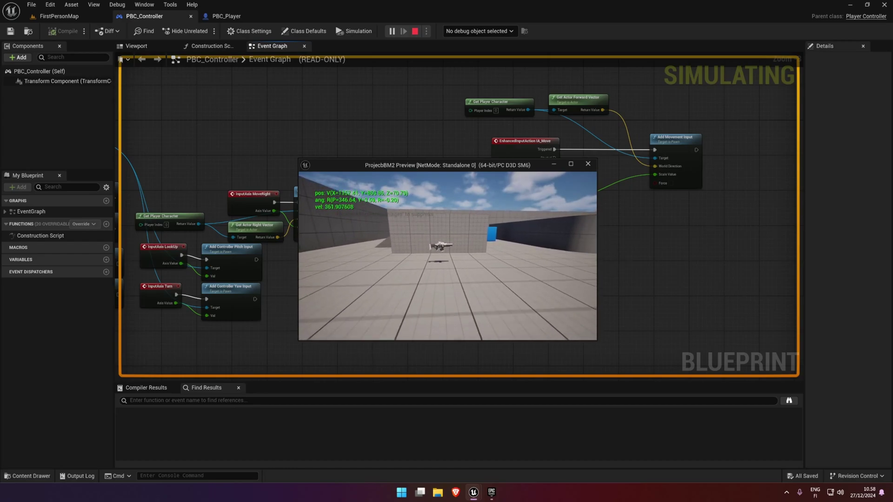
pyautogui.press('s')
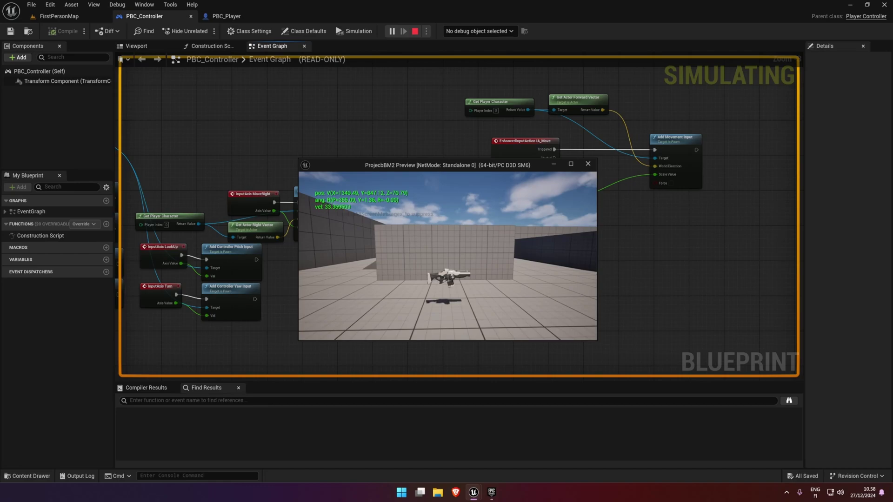
pyautogui.press('Escape')
# - Search the blueprint action list for 'ia_' nodes, then dismiss it without adding anything
pyautogui.scroll(-1, 493, 215)
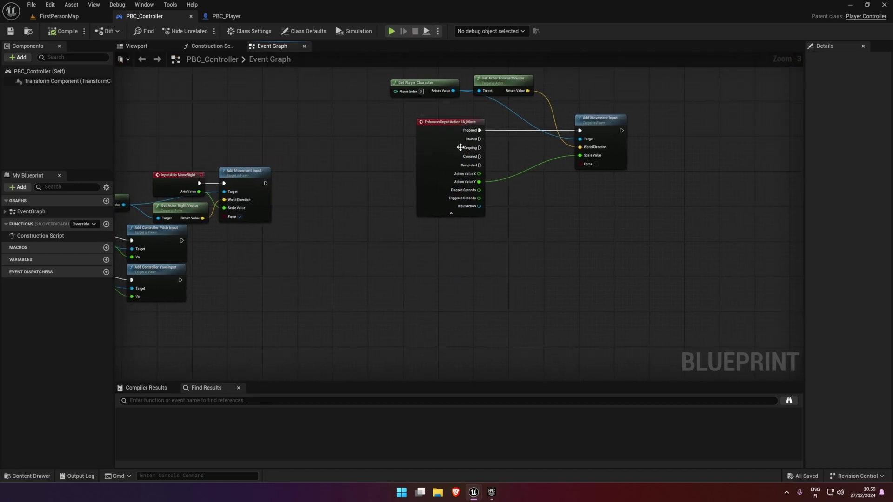
pyautogui.moveTo(462, 192)
pyautogui.mouseDown(button='right')
pyautogui.moveTo(450, 187)
pyautogui.moveTo(476, 233)
pyautogui.moveTo(437, 232)
pyautogui.mouseUp(button='right')
pyautogui.rightClick(377, 216)
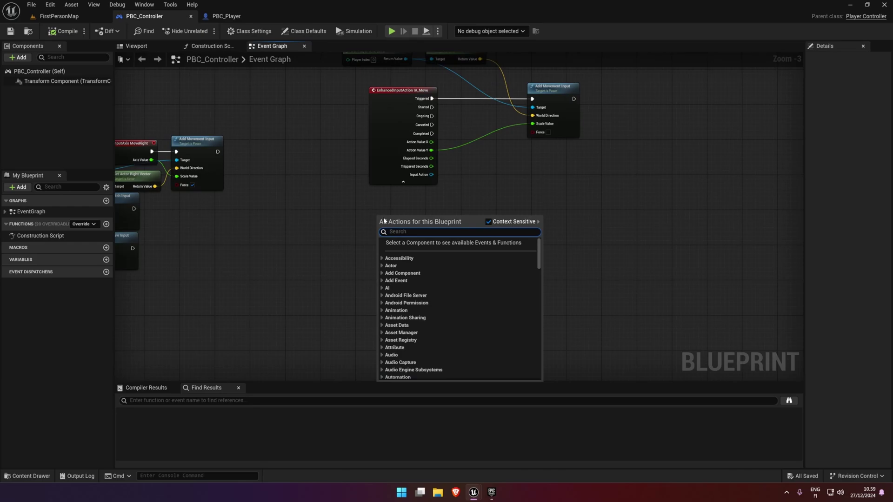
pyautogui.write('ia_')
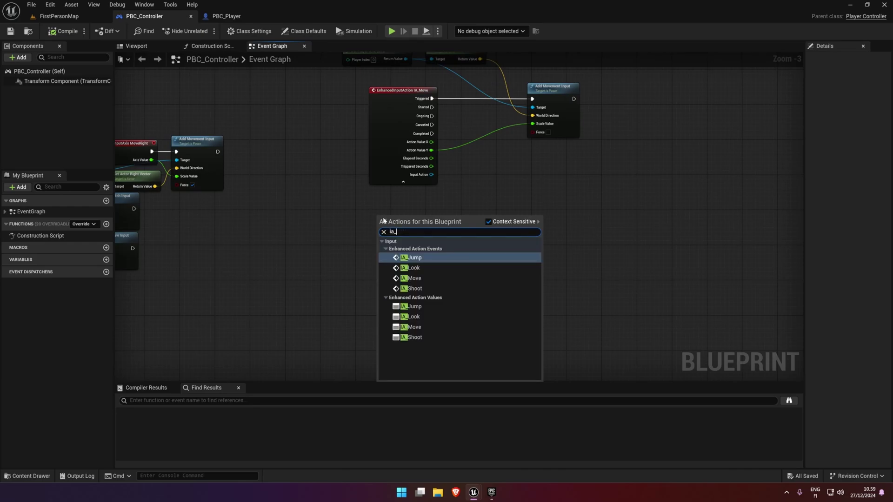
pyautogui.click(414, 278)
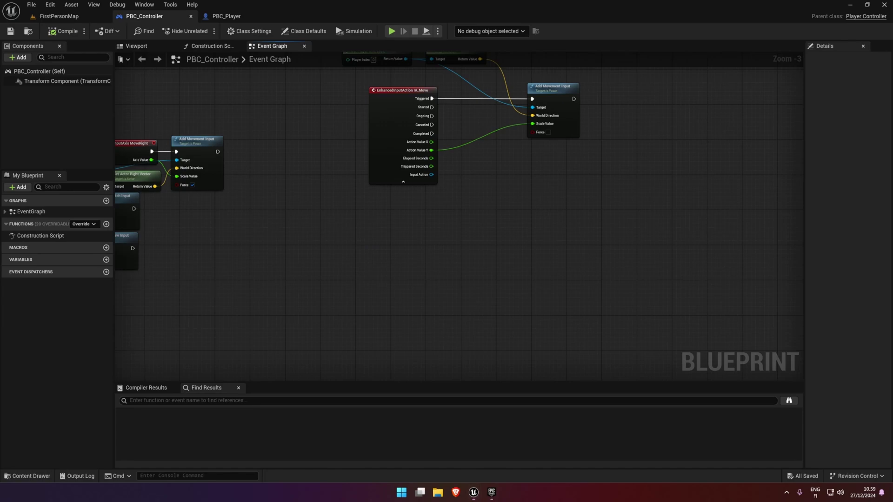
# - Chain a second Add Movement Input after the first one on IA_Move
pyautogui.moveTo(471, 158); pyautogui.dragTo(379, 184, button='right')
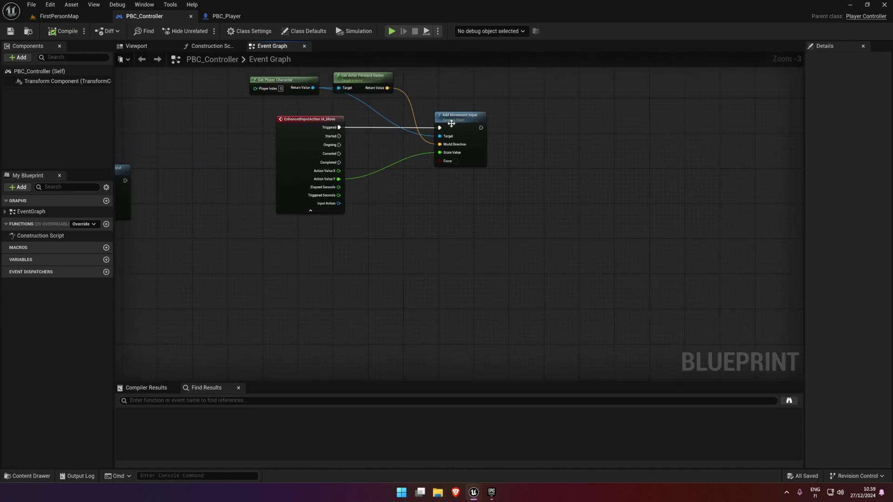
pyautogui.click(458, 119)
pyautogui.moveTo(290, 74); pyautogui.dragTo(241, 95, button='right')
pyautogui.click(240, 94)
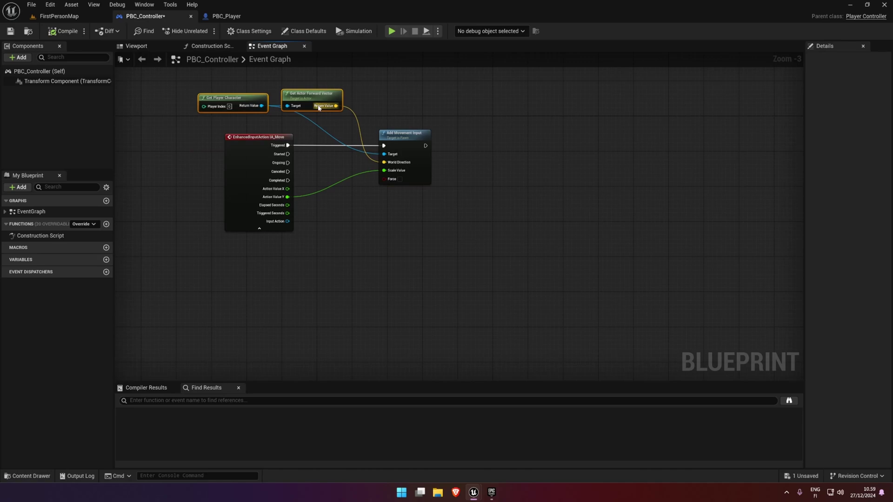
pyautogui.moveTo(265, 126); pyautogui.dragTo(450, 123, button='right')
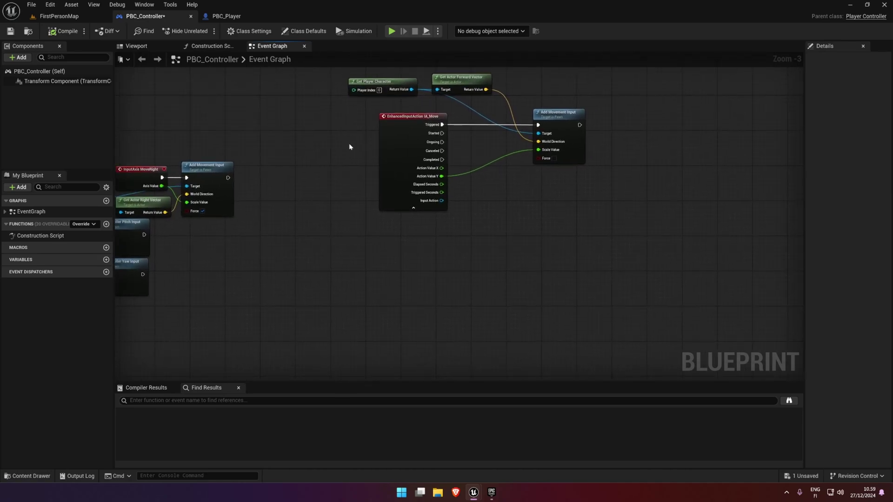
pyautogui.moveTo(651, 154); pyautogui.dragTo(449, 137, button='right')
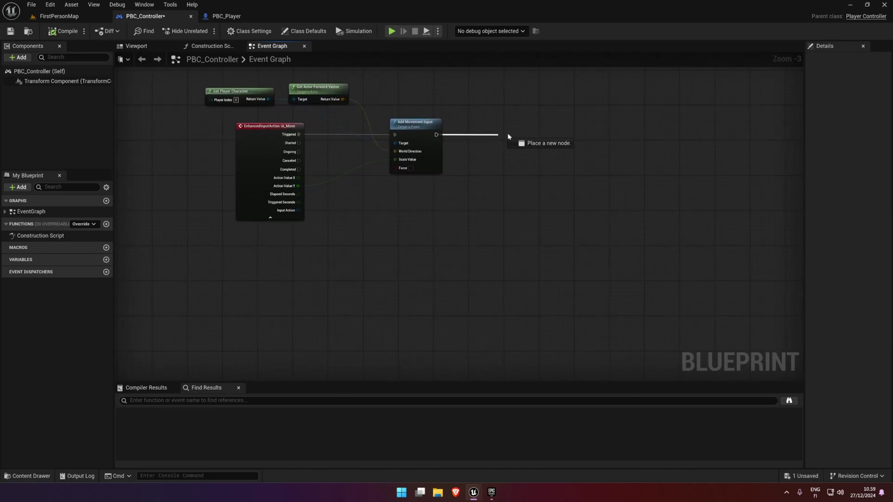
pyautogui.moveTo(436, 135); pyautogui.dragTo(514, 137)
pyautogui.write('add move')
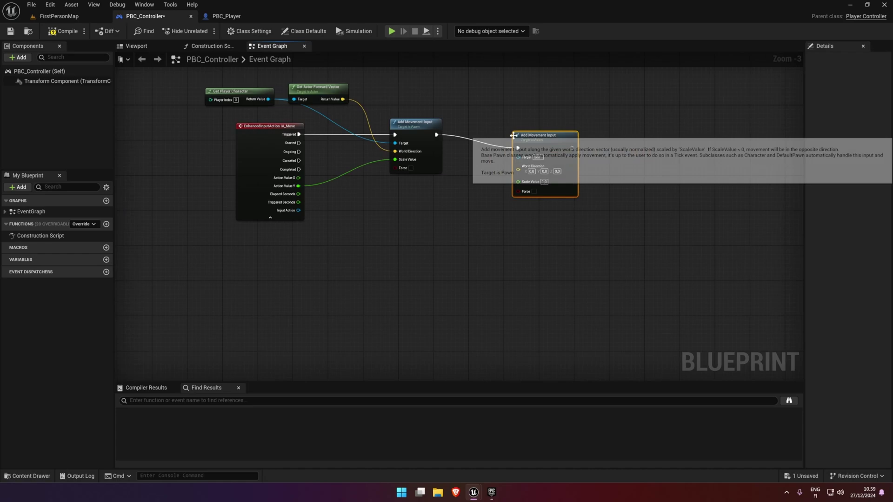
pyautogui.press('Return')
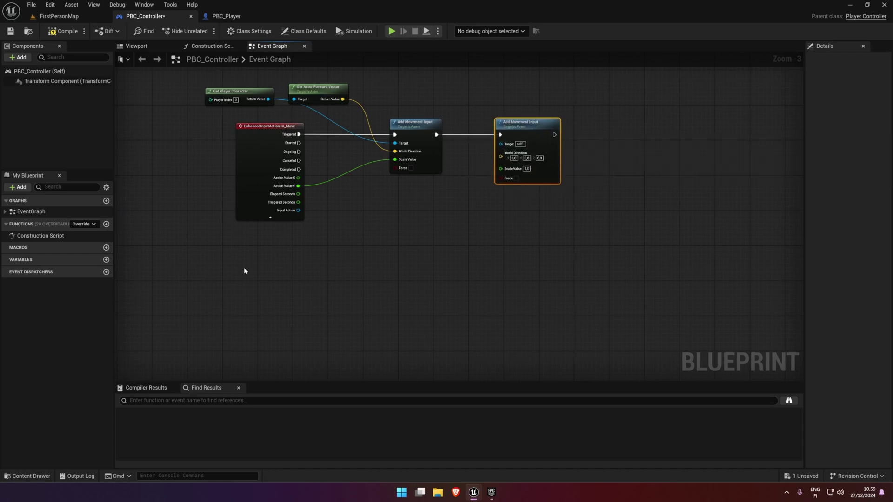
# - Paste Get Actor Right Vector and Get Player Character, feeding the right vector into World Direction
pyautogui.moveTo(244, 271)
pyautogui.mouseDown(button='right')
pyautogui.moveTo(371, 201)
pyautogui.moveTo(462, 186)
pyautogui.mouseUp(button='right')
pyautogui.hotkey('ctrl', 'v')
pyautogui.moveTo(309, 195); pyautogui.dragTo(174, 164, button='right')
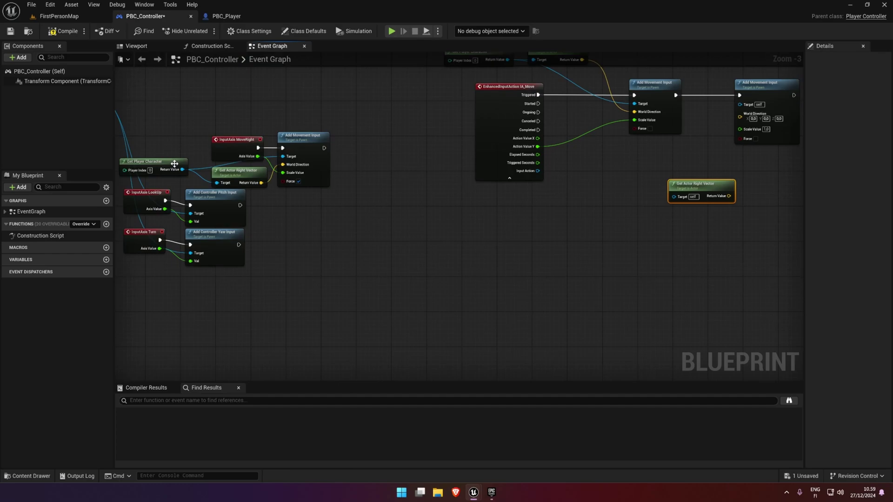
pyautogui.hotkey('ctrl', 'v')
pyautogui.moveTo(523, 201); pyautogui.dragTo(279, 212, button='right')
pyautogui.scroll(1, 279, 212)
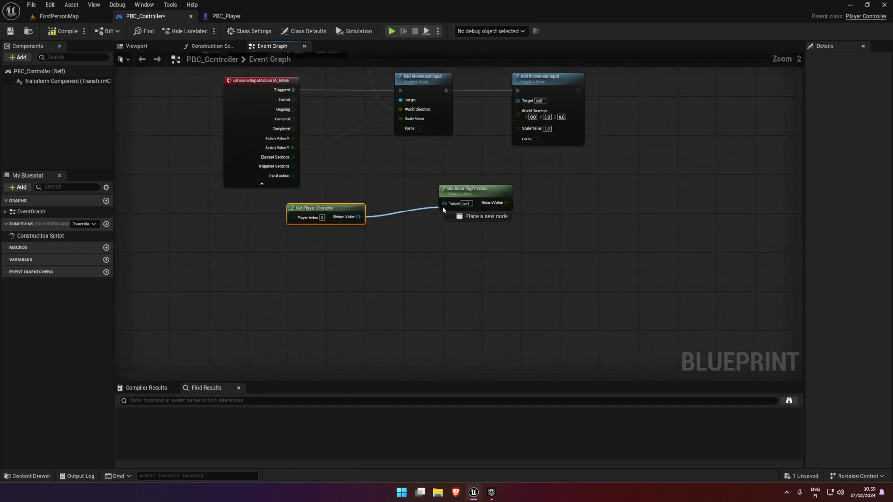
pyautogui.moveTo(358, 216)
pyautogui.mouseDown()
pyautogui.moveTo(439, 202)
pyautogui.moveTo(431, 209)
pyautogui.moveTo(496, 154)
pyautogui.mouseUp()
pyautogui.moveTo(518, 114)
pyautogui.mouseDown()
pyautogui.moveTo(482, 212)
pyautogui.moveTo(466, 217)
pyautogui.mouseUp()
pyautogui.moveTo(517, 120)
pyautogui.mouseDown()
pyautogui.moveTo(302, 169)
pyautogui.moveTo(292, 138)
pyautogui.mouseUp()
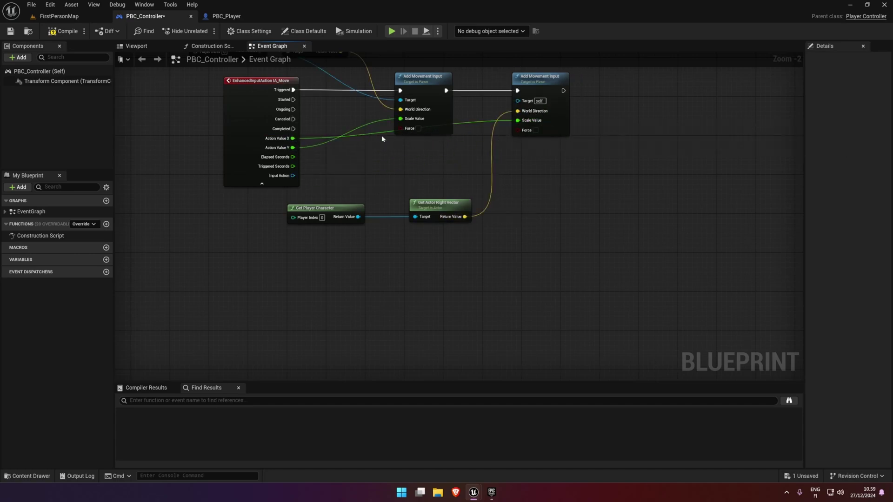
# - Attempt a play test, review the compile error, and target the second node at the player character
pyautogui.click(392, 31)
pyautogui.click(559, 260)
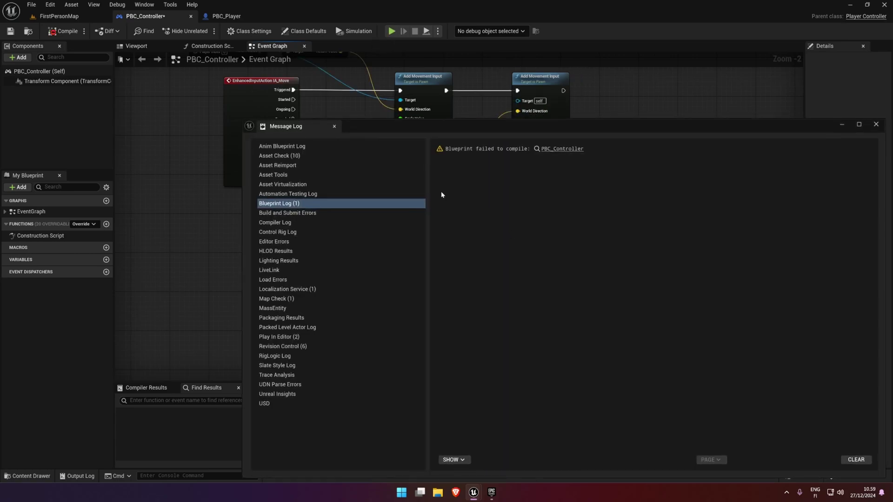
pyautogui.click(841, 124)
pyautogui.moveTo(383, 188); pyautogui.dragTo(406, 226, button='right')
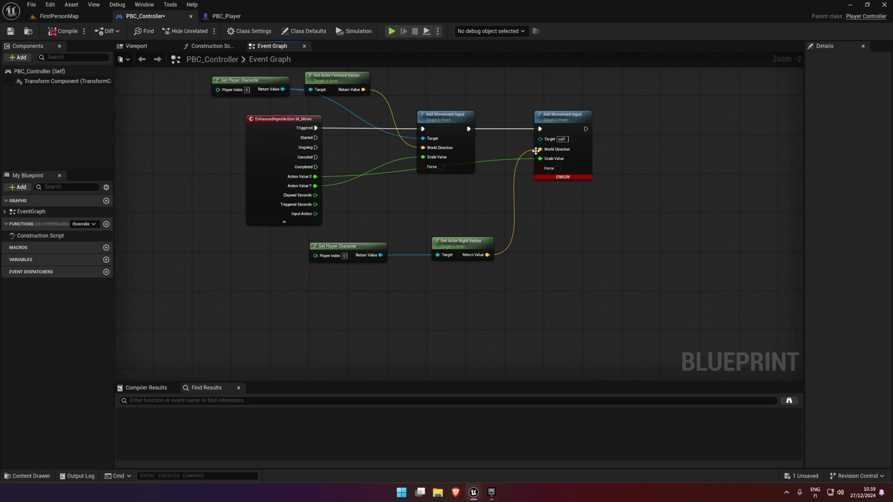
pyautogui.moveTo(541, 139); pyautogui.dragTo(381, 255)
pyautogui.moveTo(348, 230); pyautogui.dragTo(549, 209, button='right')
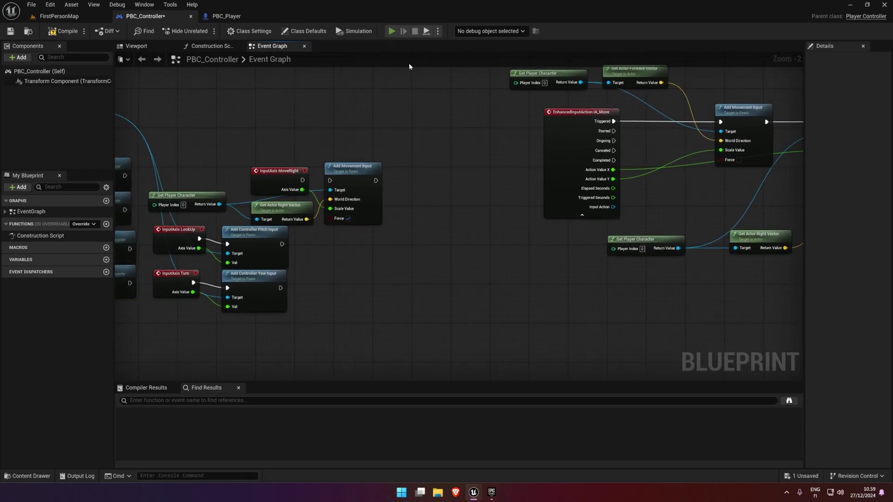
# - Play-test walking the character forward with W, then end the test
pyautogui.click(392, 31)
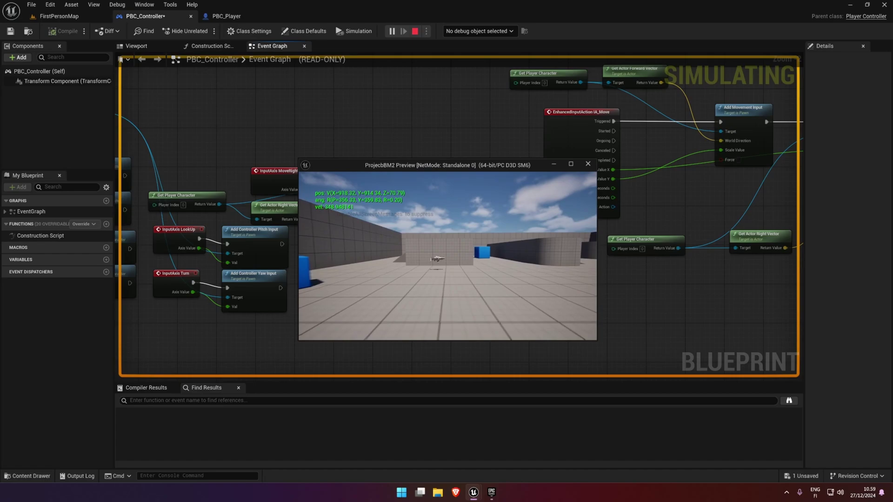
pyautogui.press('w')
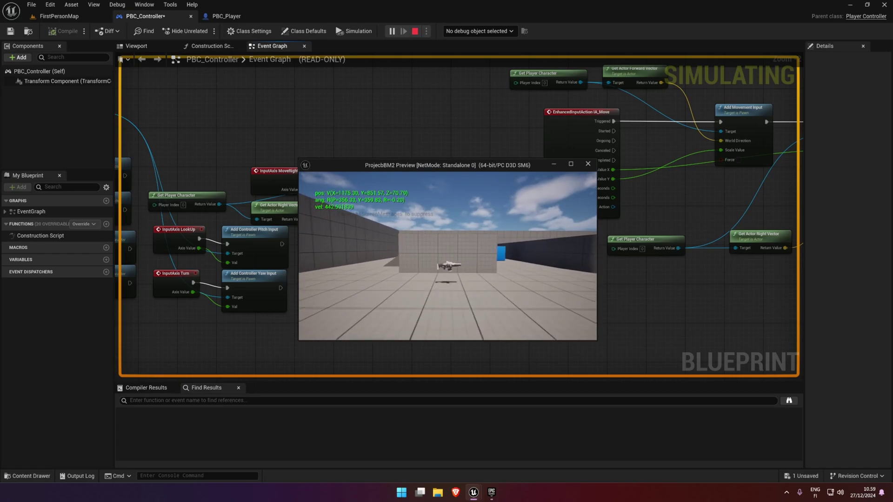
pyautogui.press('Escape')
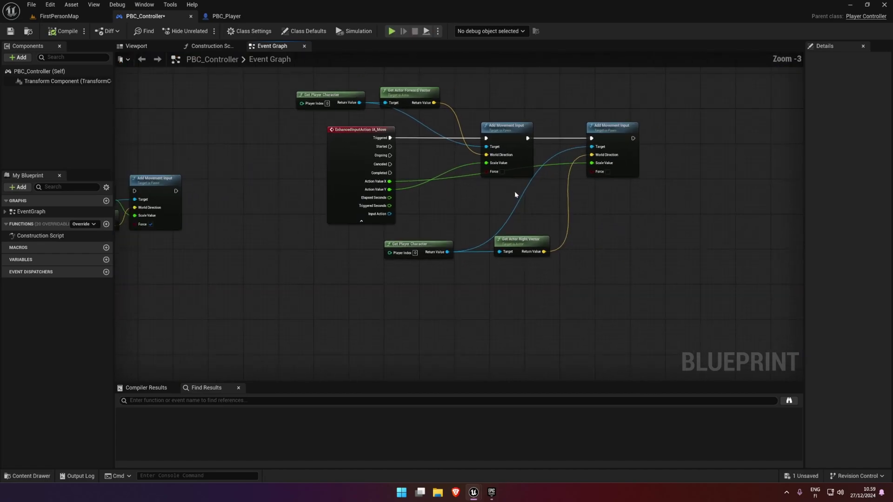
# - Tidy the forward vector, right vector and player character nodes side by side
pyautogui.moveTo(515, 194); pyautogui.dragTo(380, 214, button='right')
pyautogui.moveTo(284, 111); pyautogui.dragTo(298, 124)
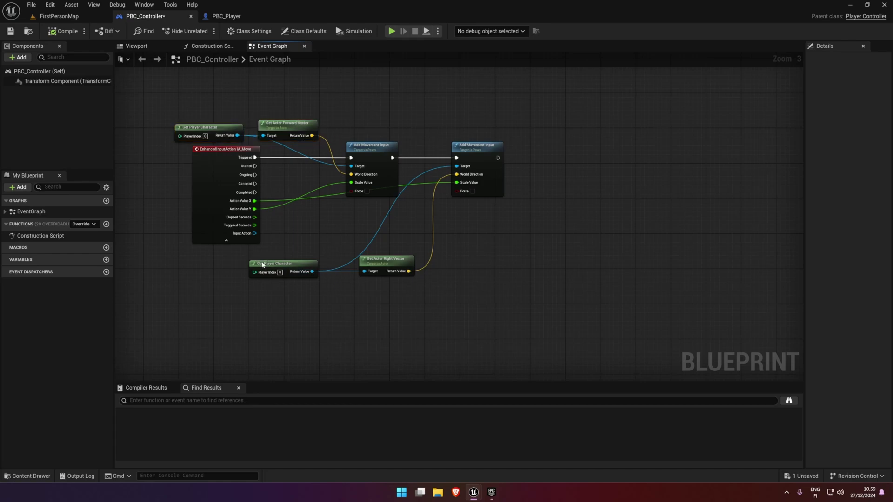
pyautogui.moveTo(263, 265); pyautogui.dragTo(212, 318)
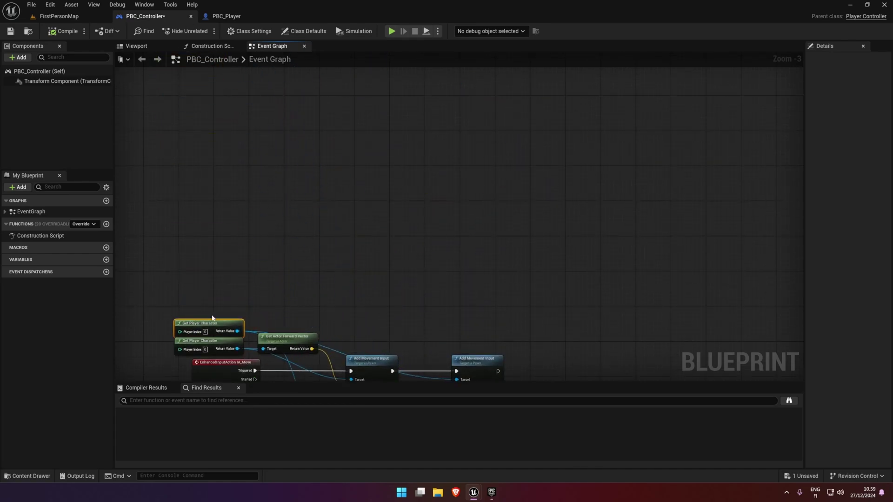
pyautogui.moveTo(212, 318); pyautogui.dragTo(235, 135, button='right')
pyautogui.moveTo(399, 293); pyautogui.dragTo(297, 133)
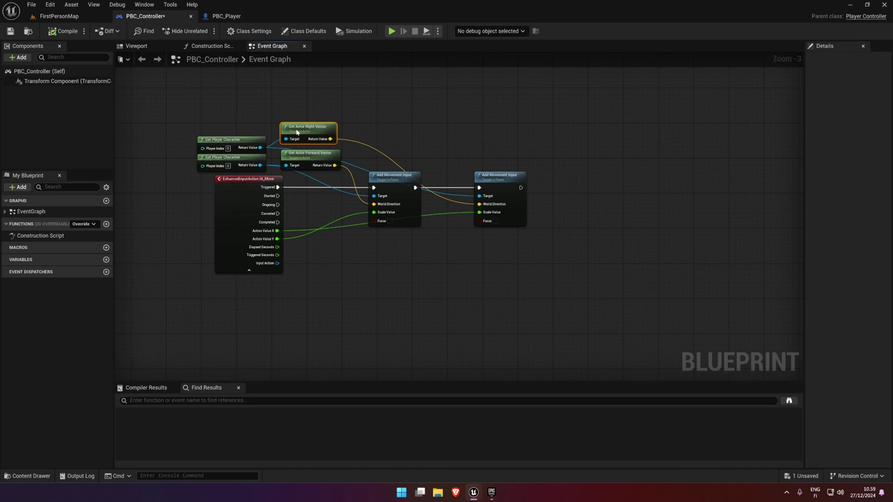
pyautogui.moveTo(209, 113); pyautogui.dragTo(216, 67, button='right')
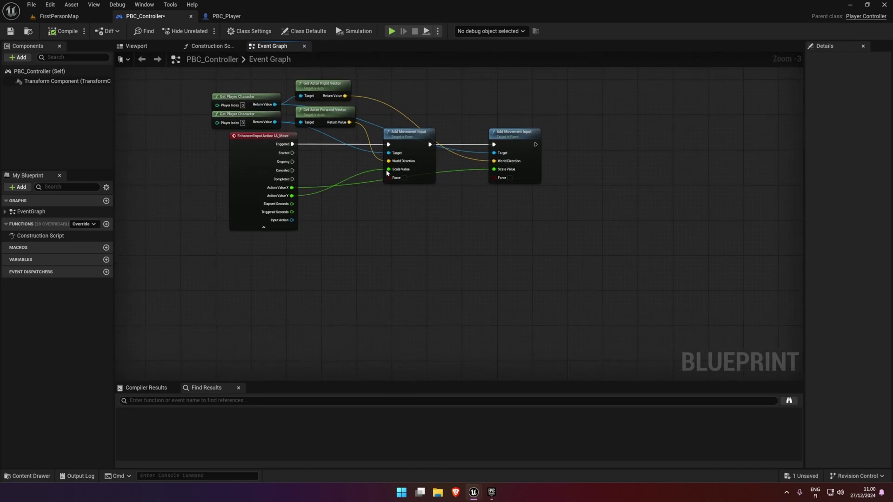
# - Wrap all the IA_Move movement nodes in a comment titled 'Forward/Backwards'
pyautogui.moveTo(195, 77); pyautogui.dragTo(581, 281)
pyautogui.press('c')
pyautogui.write('Forward/Backwar')
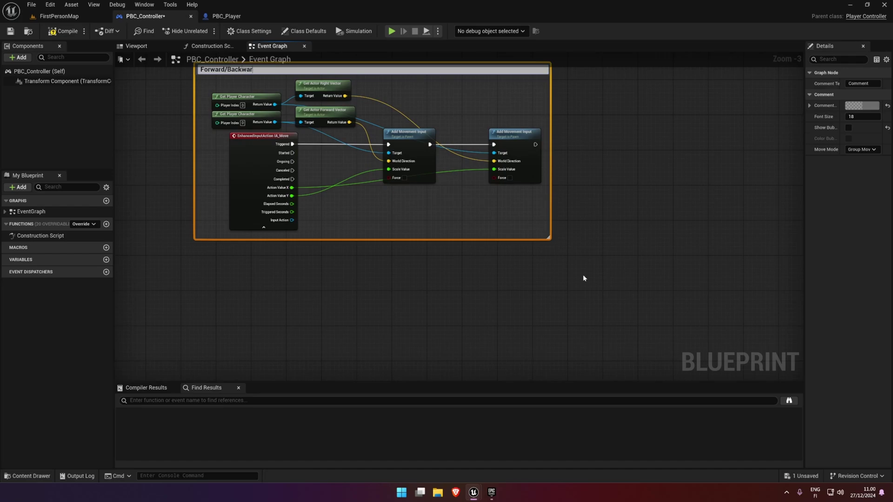
pyautogui.write('ds')
pyautogui.press('Return')
pyautogui.click(369, 285)
# - Delete the old InputAxis MoveRight nodes and return to the space below the comment
pyautogui.scroll(-2, 369, 285)
pyautogui.moveTo(369, 285); pyautogui.dragTo(503, 236, button='right')
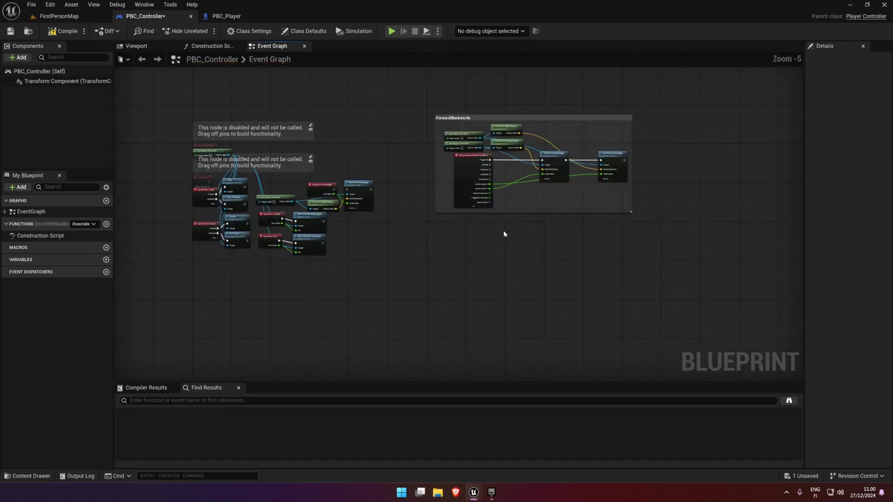
pyautogui.scroll(1, 350, 213)
pyautogui.moveTo(217, 144); pyautogui.dragTo(396, 216)
pyautogui.press('Delete')
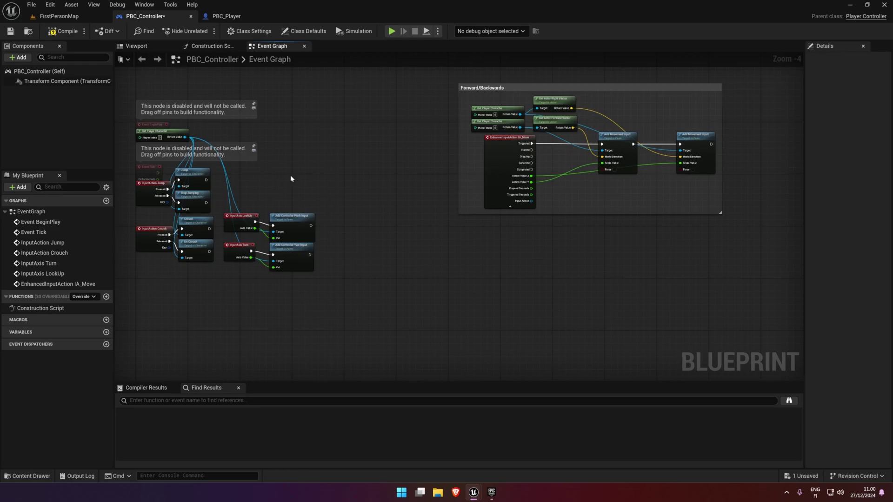
pyautogui.moveTo(336, 223); pyautogui.dragTo(467, 212, button='right')
pyautogui.scroll(1, 320, 189)
pyautogui.moveTo(321, 188)
pyautogui.mouseDown(button='right')
pyautogui.moveTo(436, 237)
pyautogui.moveTo(362, 217)
pyautogui.mouseUp(button='right')
# - Add the IA_Jump enhanced input event node, expanded to show all its pins
pyautogui.rightClick(363, 218)
pyautogui.write('ia')
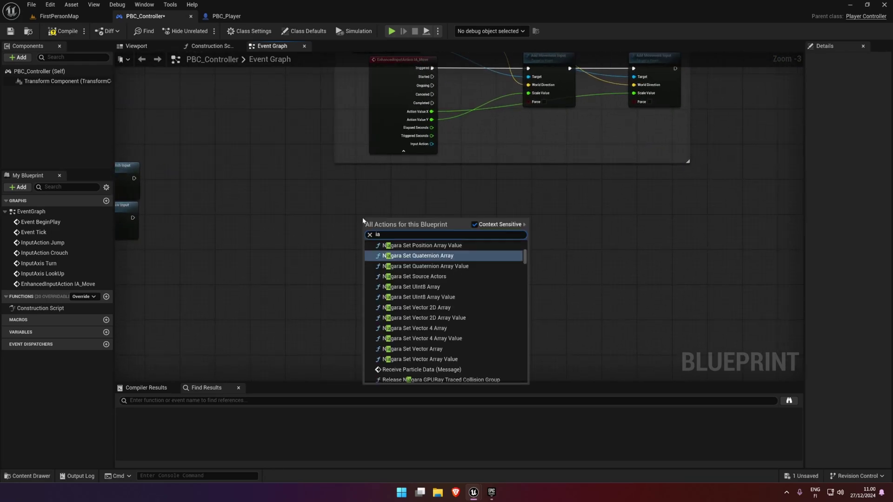
pyautogui.write('_j')
pyautogui.click(398, 259)
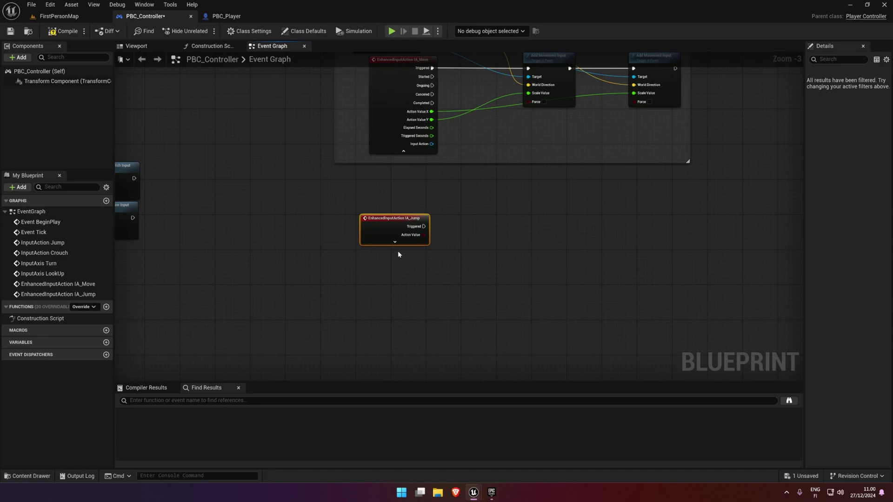
pyautogui.click(397, 243)
pyautogui.moveTo(325, 250); pyautogui.dragTo(256, 239, button='right')
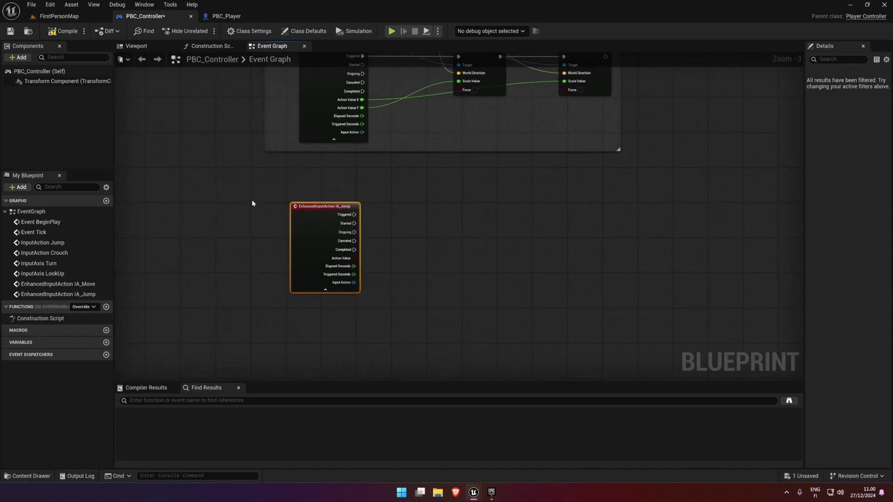
# - Add Get Player Character and a Jump call on it, driven by Triggered
pyautogui.rightClick(255, 176)
pyautogui.write('get')
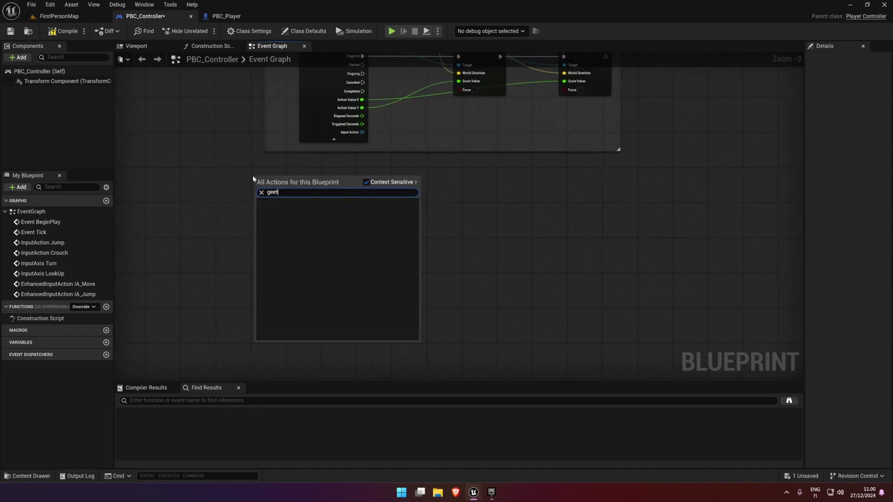
pyautogui.write(' player character')
pyautogui.press('Return')
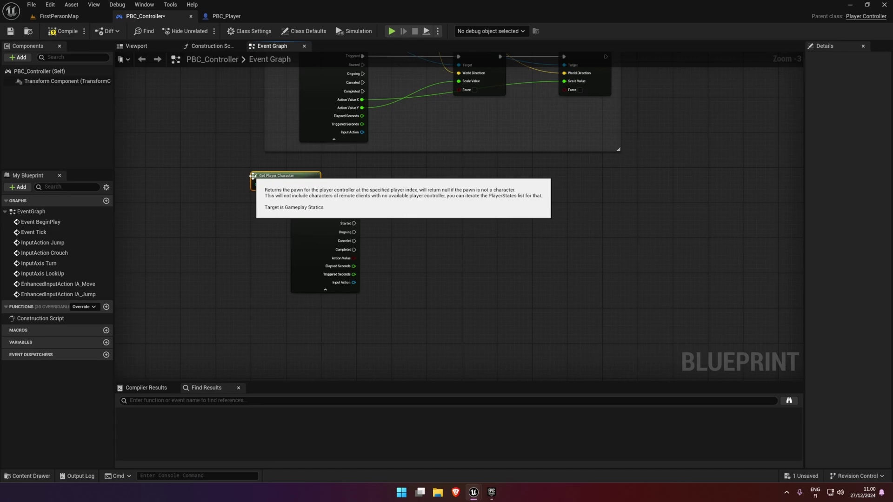
pyautogui.moveTo(291, 179); pyautogui.dragTo(401, 193)
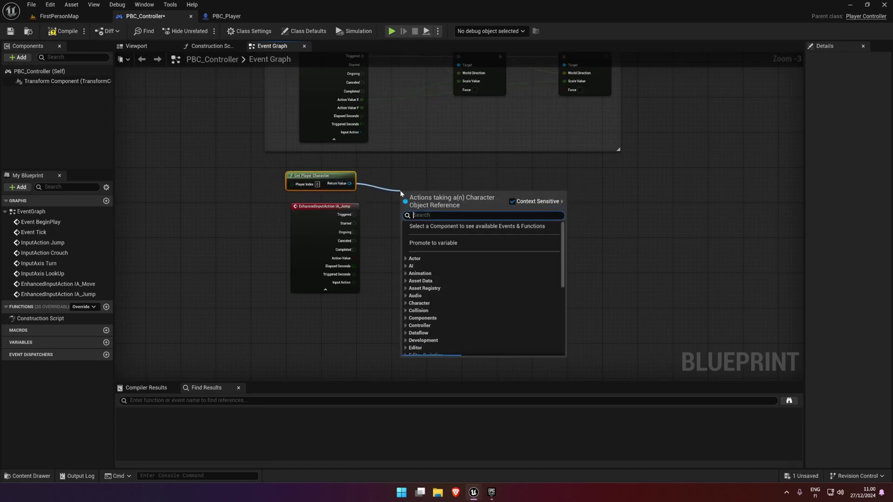
pyautogui.write('ju')
pyautogui.press('Return')
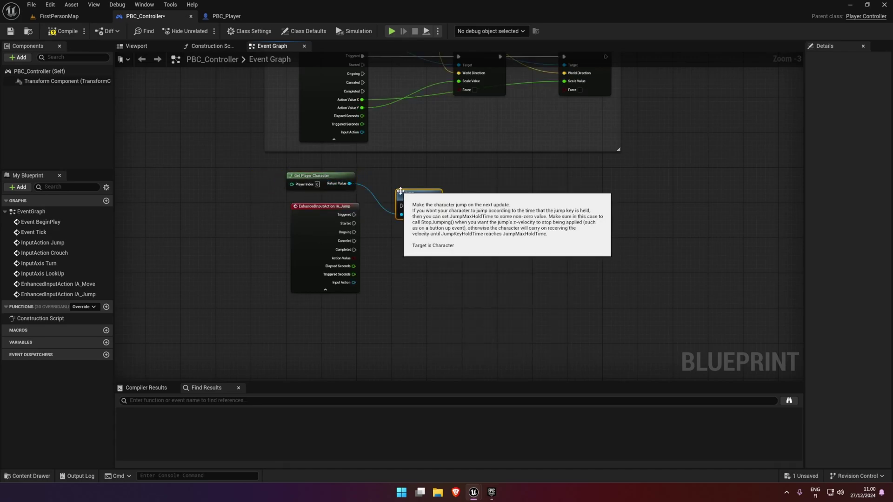
pyautogui.scroll(2, 424, 199)
pyautogui.moveTo(401, 209); pyautogui.dragTo(357, 230)
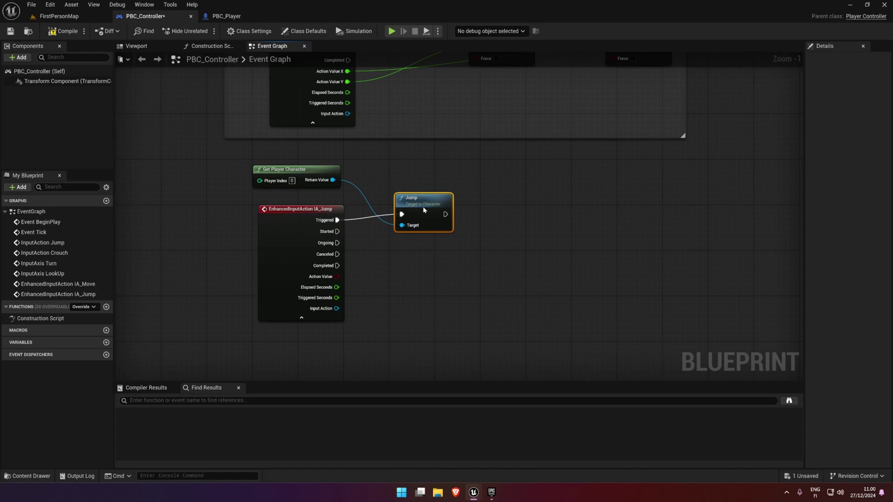
# - Add a Stop Jumping call on the player character, driven by Completed
pyautogui.moveTo(403, 250); pyautogui.dragTo(330, 224, button='right')
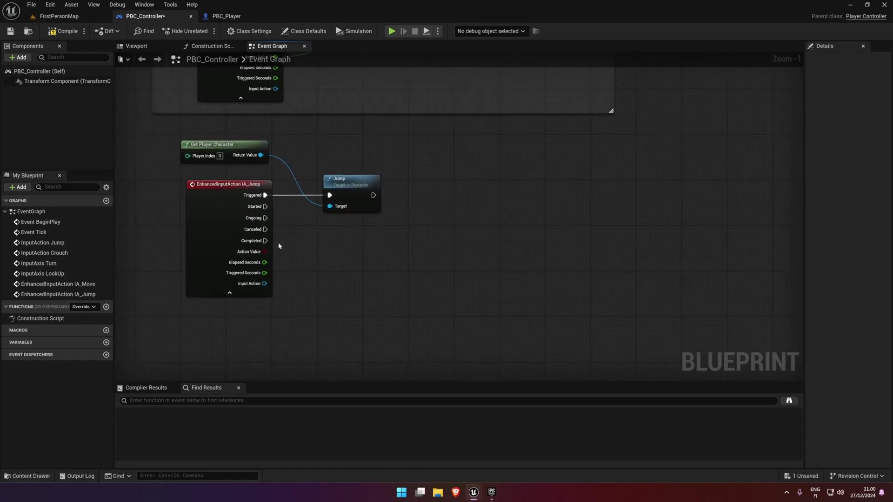
pyautogui.moveTo(265, 241); pyautogui.dragTo(359, 268)
pyautogui.click(291, 214)
pyautogui.moveTo(260, 155); pyautogui.dragTo(334, 259)
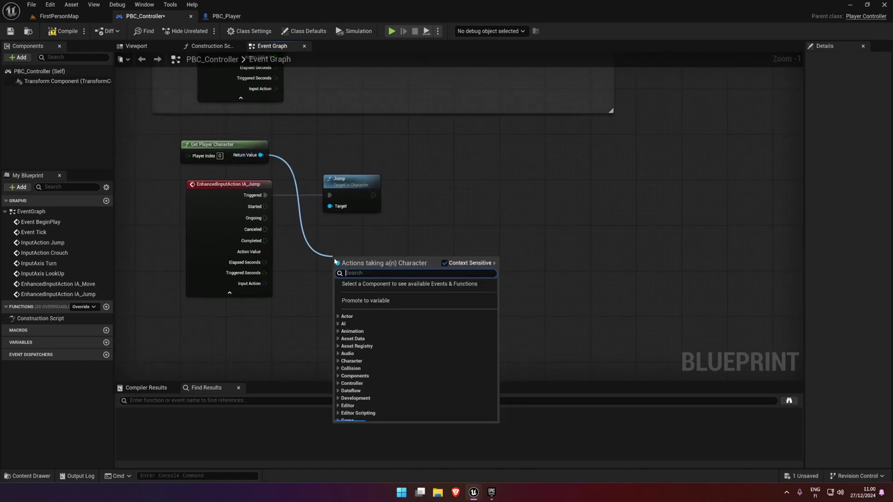
pyautogui.write('stop jiu')
pyautogui.press('BackSpace')
pyautogui.write('u')
pyautogui.press('Return')
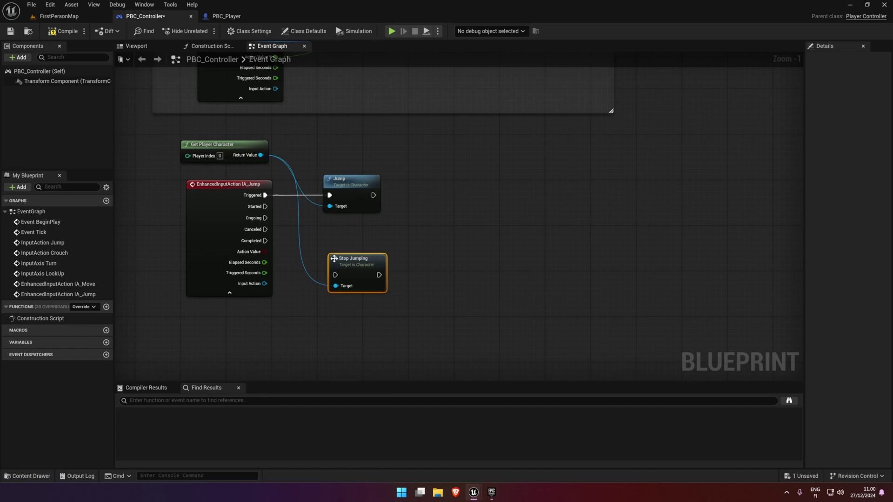
pyautogui.moveTo(341, 263); pyautogui.dragTo(256, 240)
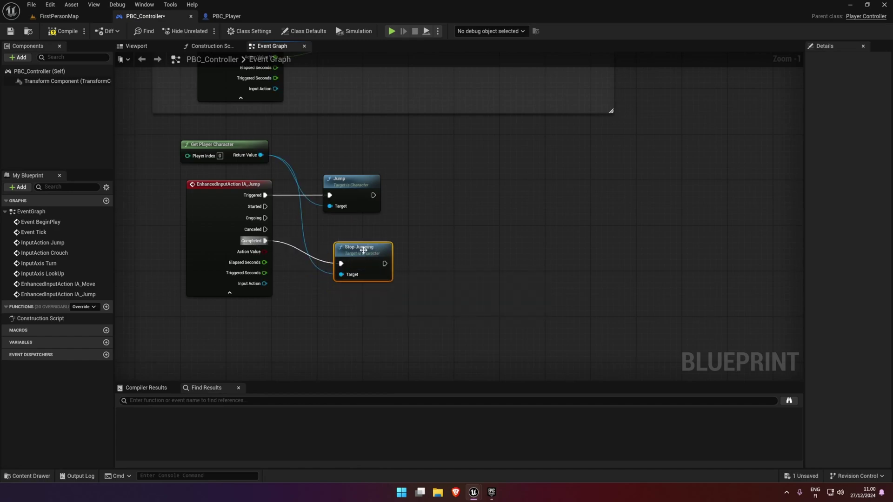
pyautogui.moveTo(363, 251); pyautogui.dragTo(353, 241)
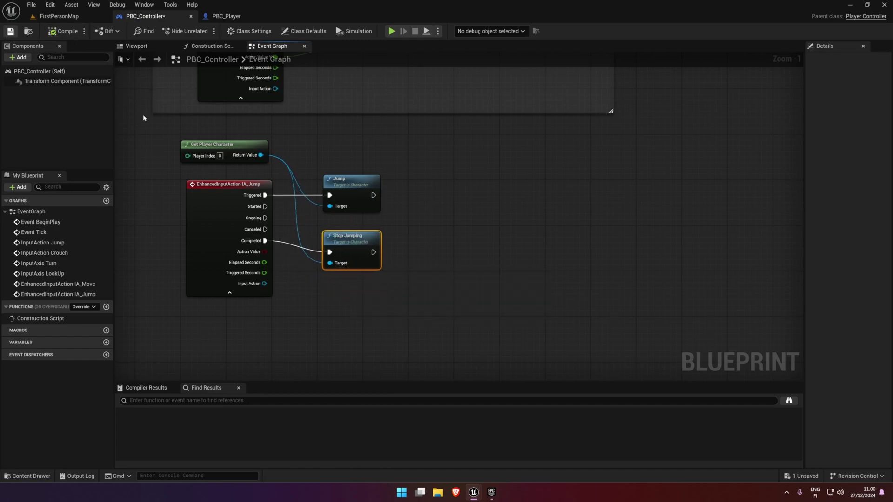
# - Save the blueprint and delete the old InputAction Jump nodes
pyautogui.hotkey('ctrl', 's')
pyautogui.moveTo(144, 119); pyautogui.dragTo(496, 174, button='right')
pyautogui.scroll(-2, 495, 174)
pyautogui.moveTo(231, 144); pyautogui.dragTo(273, 169, button='right')
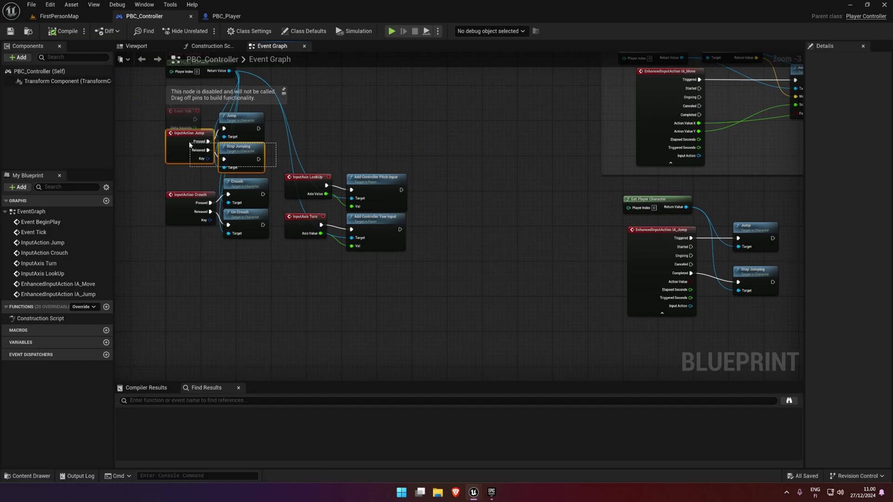
pyautogui.press('Delete')
# - Play-test the jump, then align the IA_Jump, Jump and Stop Jumping nodes
pyautogui.click(392, 31)
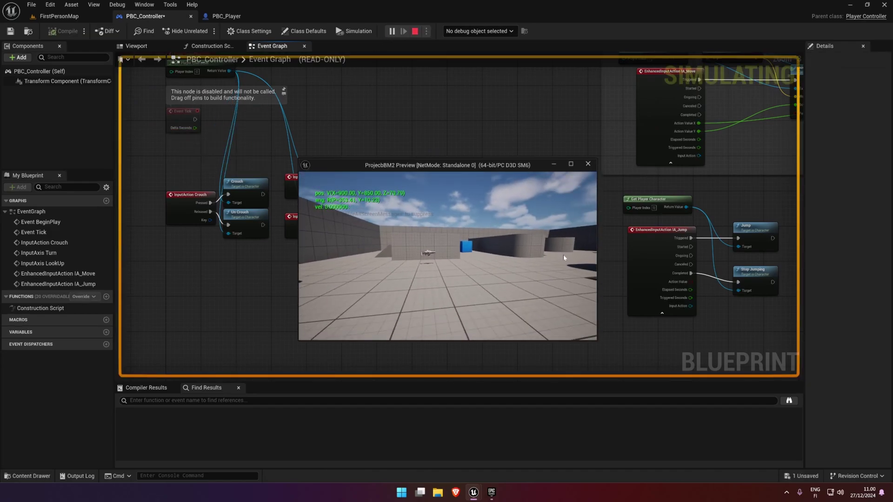
pyautogui.press('Escape')
pyautogui.moveTo(457, 242); pyautogui.dragTo(433, 166, button='right')
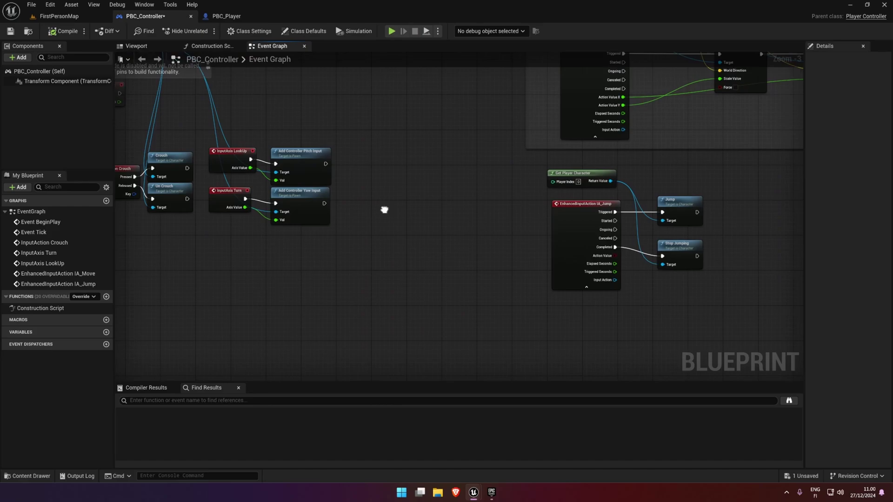
pyautogui.moveTo(433, 165); pyautogui.dragTo(419, 167)
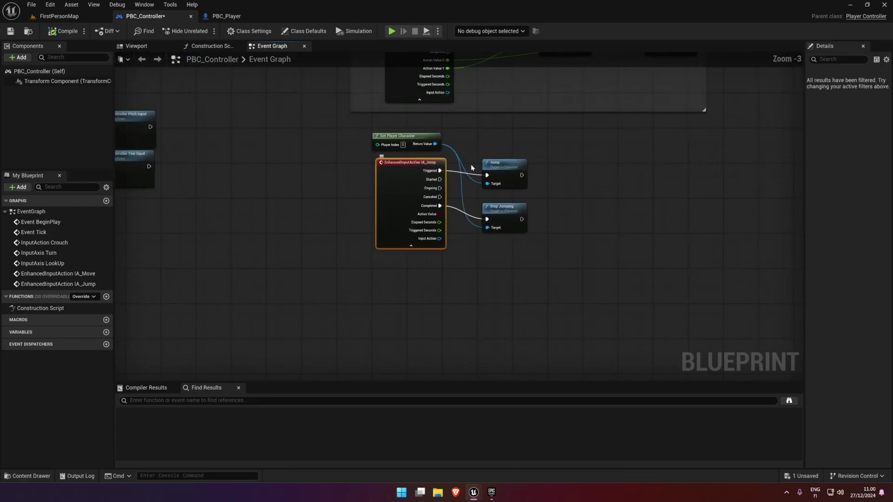
pyautogui.moveTo(495, 163); pyautogui.dragTo(491, 158)
pyautogui.moveTo(501, 211); pyautogui.dragTo(497, 197)
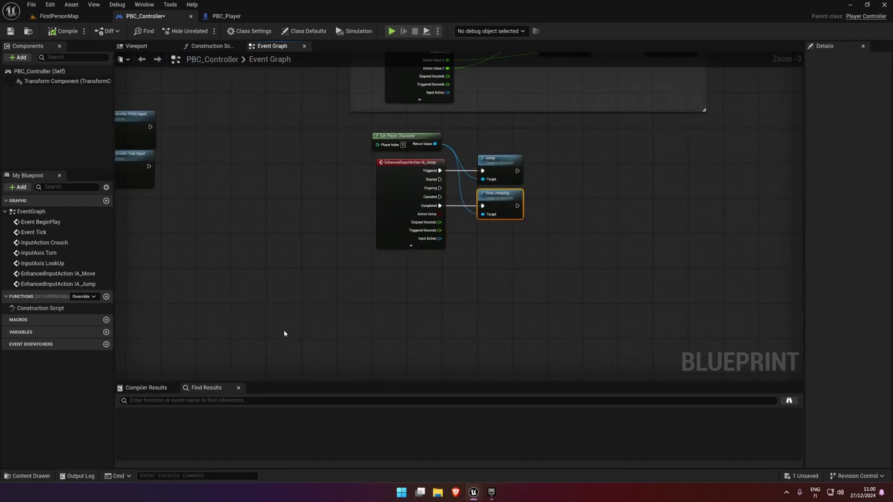
# - Duplicate IA_Jump in Input > Actions as IA_Crouch, then view the Input folder
pyautogui.click(23, 477)
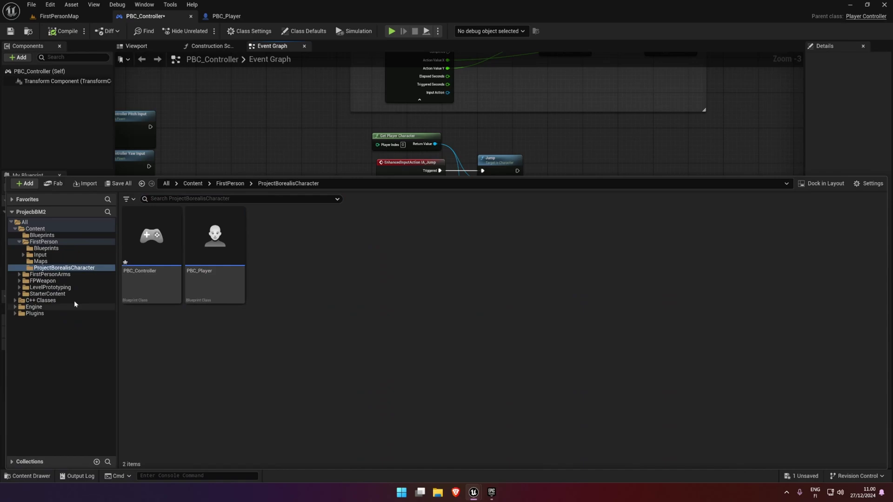
pyautogui.click(39, 255)
pyautogui.doubleClick(156, 254)
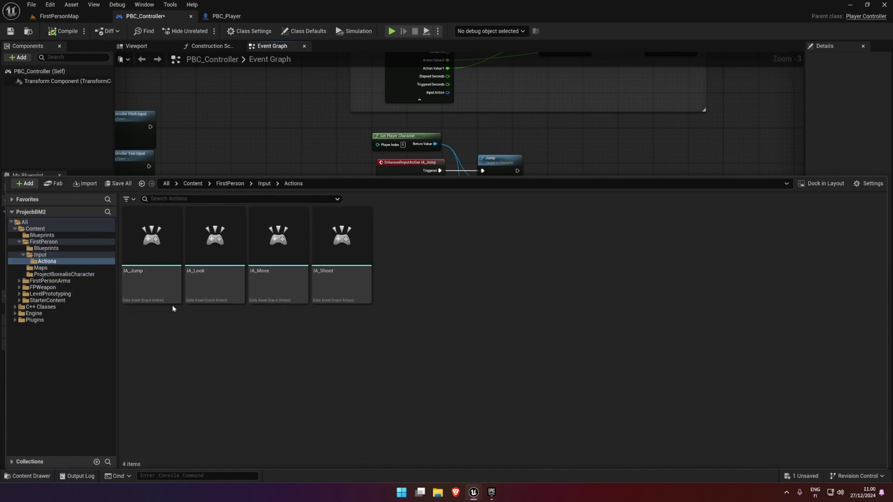
pyautogui.click(139, 259)
pyautogui.hotkey('ctrl', 'd')
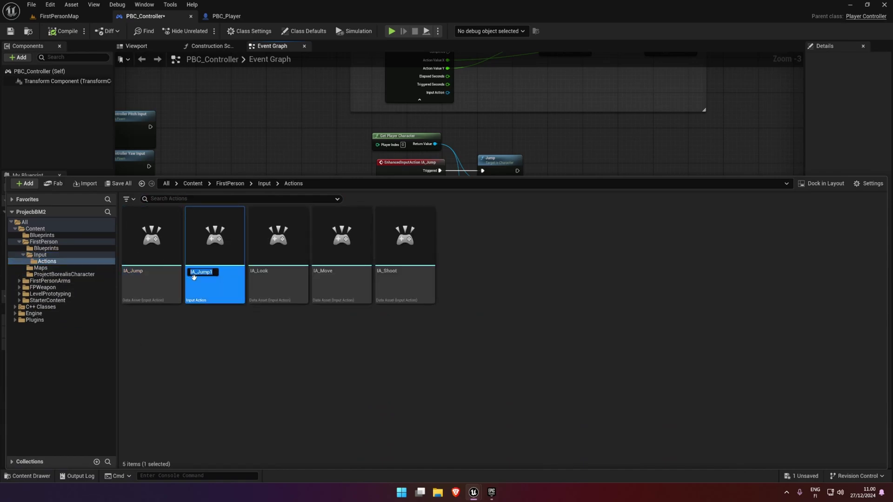
pyautogui.doubleClick(200, 272)
pyautogui.write('h')
pyautogui.press('Return')
pyautogui.click(303, 359)
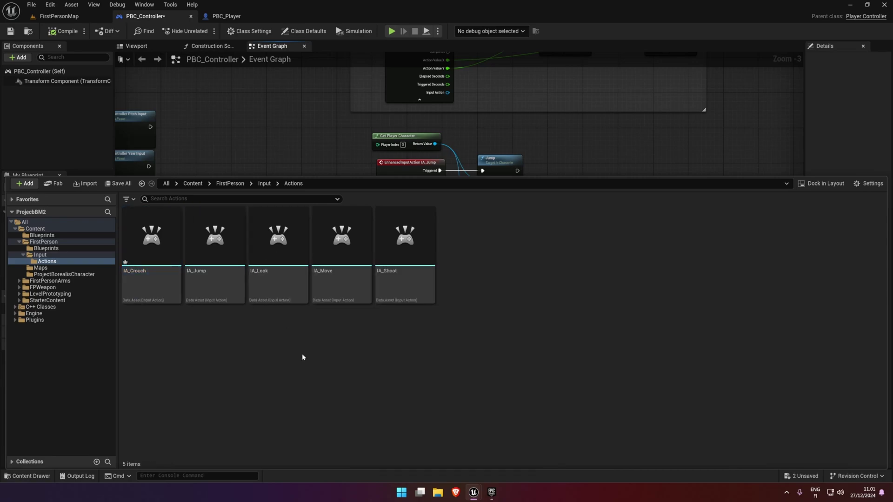
pyautogui.click(40, 255)
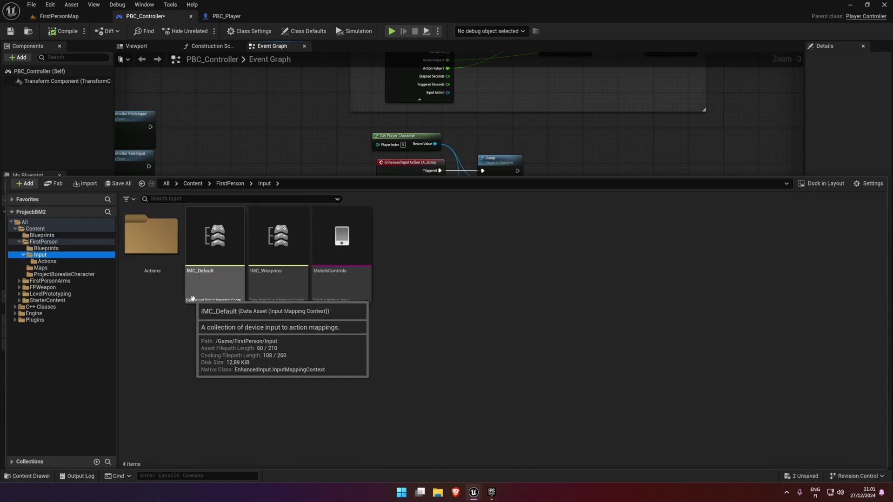
# - Add an IA_Crouch action mapping to IMC_Default
pyautogui.doubleClick(205, 255)
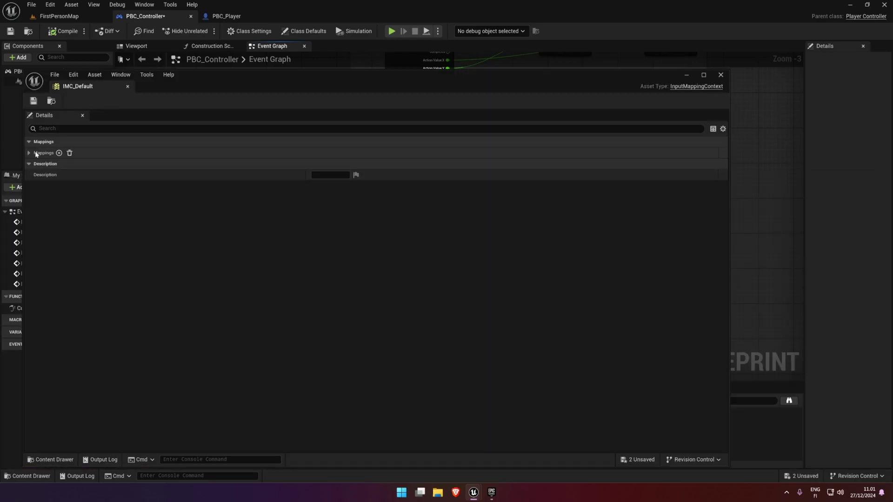
pyautogui.click(29, 153)
pyautogui.moveTo(280, 81); pyautogui.dragTo(420, 71)
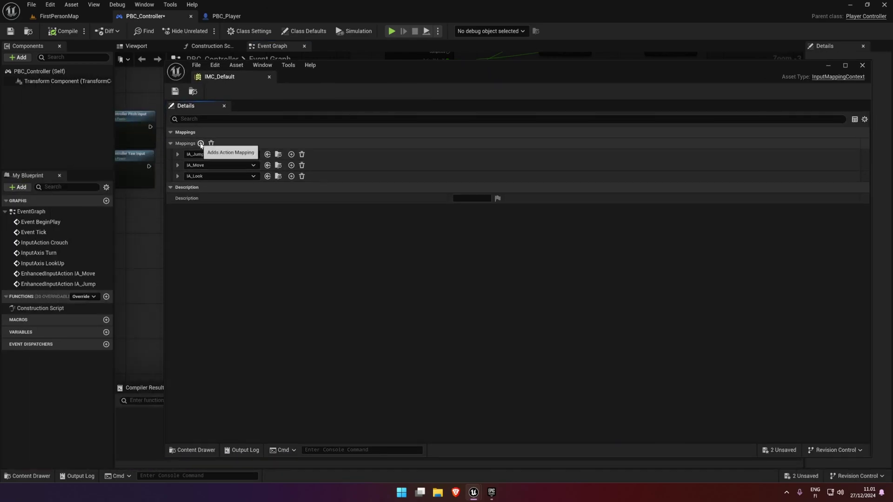
pyautogui.click(200, 143)
pyautogui.click(204, 188)
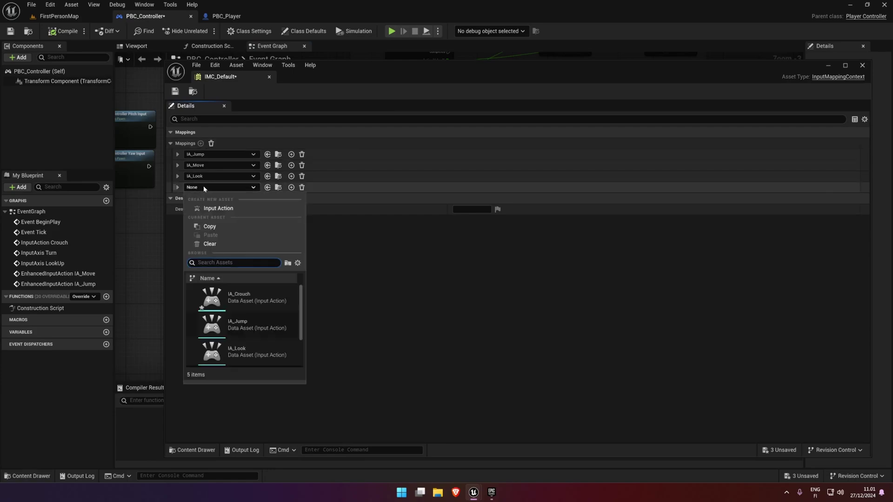
pyautogui.click(246, 295)
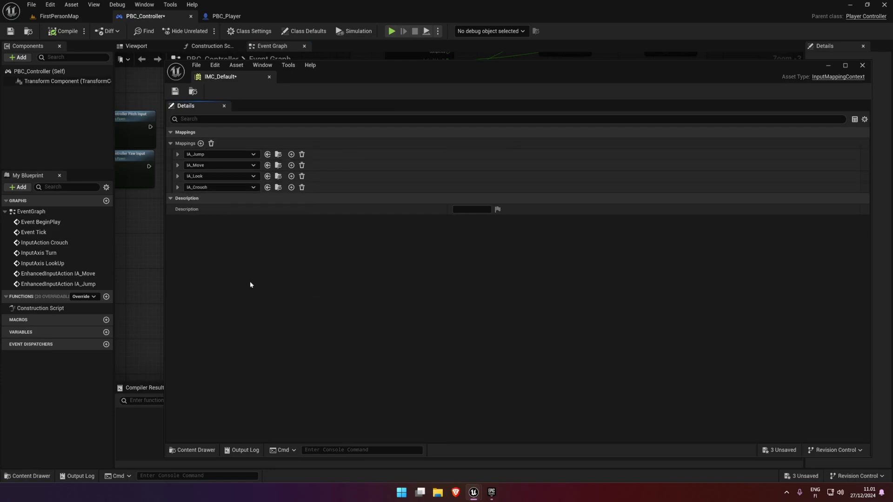
pyautogui.click(178, 187)
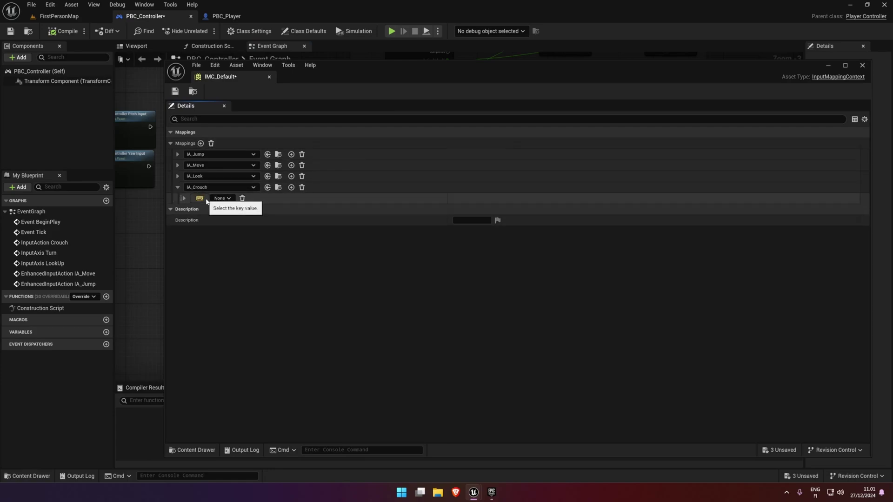
# - Bind IA_Crouch to Left Ctrl and C, then save IMC_Default
pyautogui.click(201, 198)
pyautogui.press('ctrl')
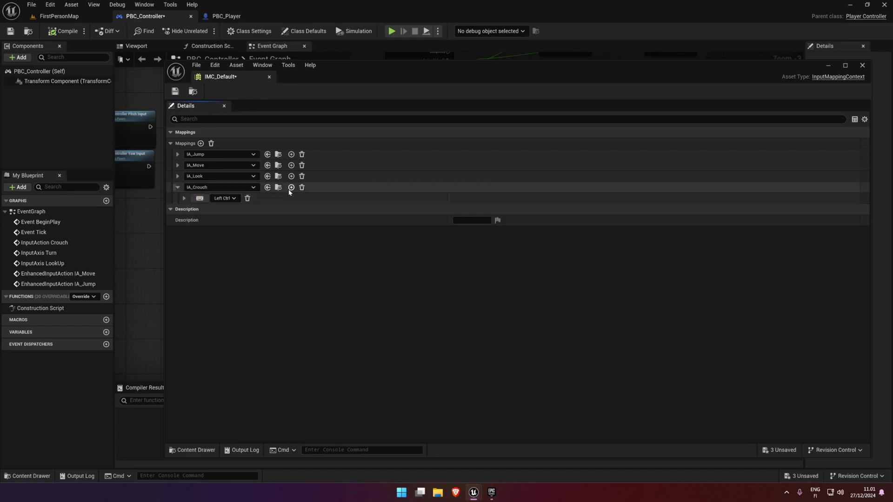
pyautogui.click(291, 187)
pyautogui.click(199, 253)
pyautogui.press('c')
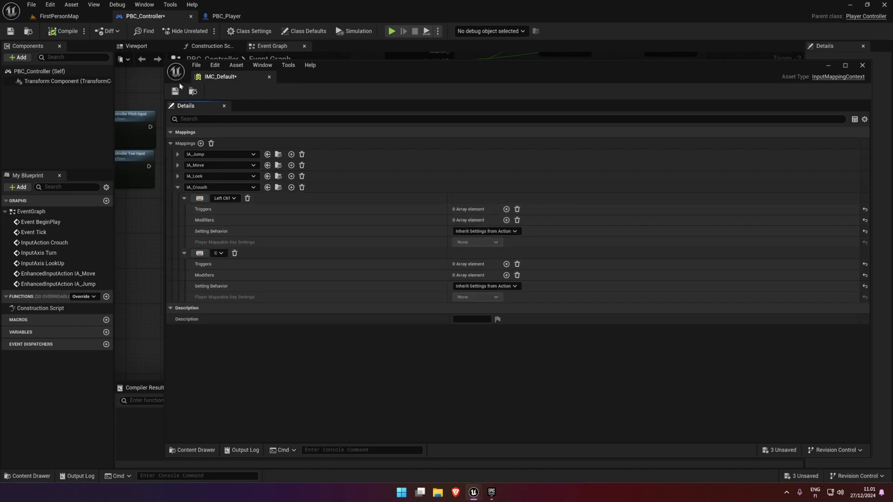
pyautogui.click(176, 90)
# - Save PBC_Controller and add an IA_Crouch event below the IA_Jump event
pyautogui.click(269, 77)
pyautogui.hotkey('ctrl', 's')
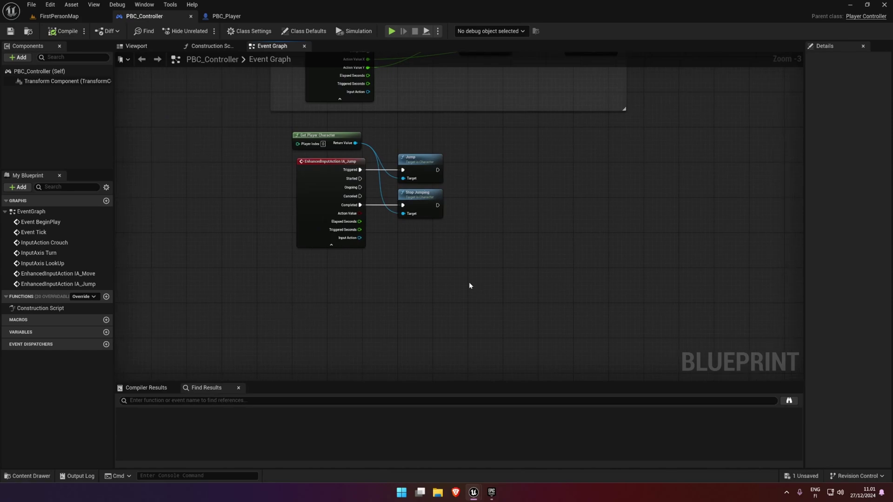
pyautogui.moveTo(469, 286); pyautogui.dragTo(403, 286, button='right')
pyautogui.rightClick(259, 295)
pyautogui.write('ia_cro')
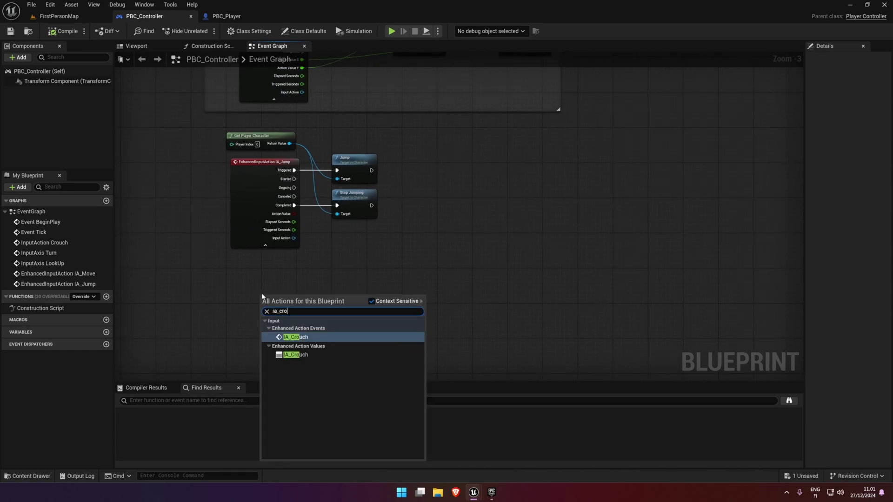
pyautogui.press('Return')
pyautogui.moveTo(281, 295); pyautogui.dragTo(252, 270)
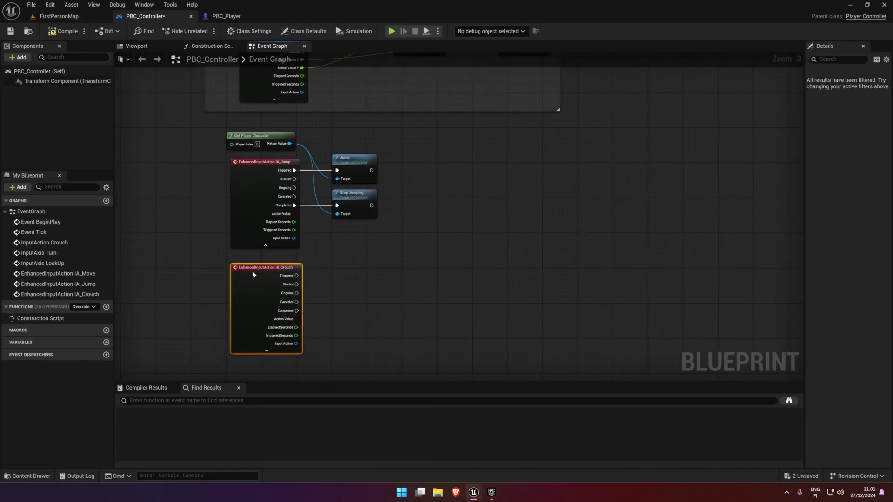
# - Check the old Crouch nodes and paste a Get Player Character above IA_Crouch
pyautogui.moveTo(211, 266)
pyautogui.mouseDown(button='right')
pyautogui.moveTo(360, 209)
pyautogui.moveTo(431, 233)
pyautogui.moveTo(300, 186)
pyautogui.mouseUp(button='right')
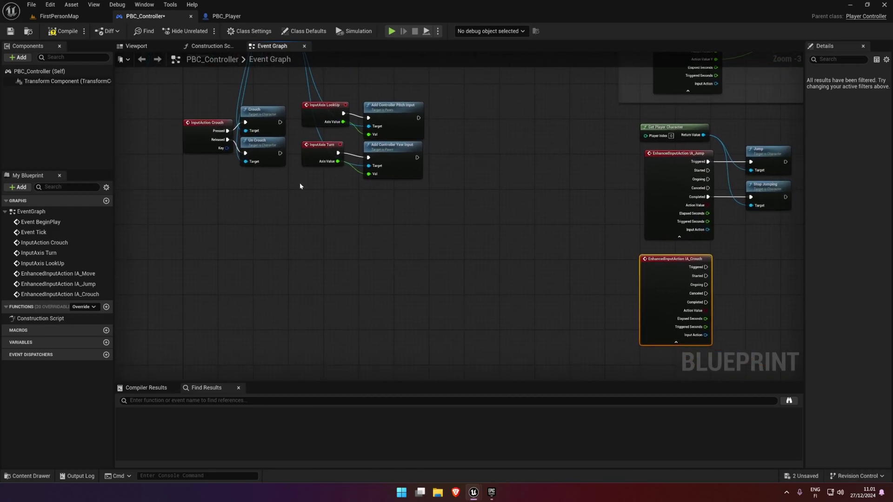
pyautogui.click(263, 112)
pyautogui.moveTo(419, 205); pyautogui.dragTo(335, 192, button='right')
pyautogui.moveTo(698, 234); pyautogui.dragTo(432, 193, button='right')
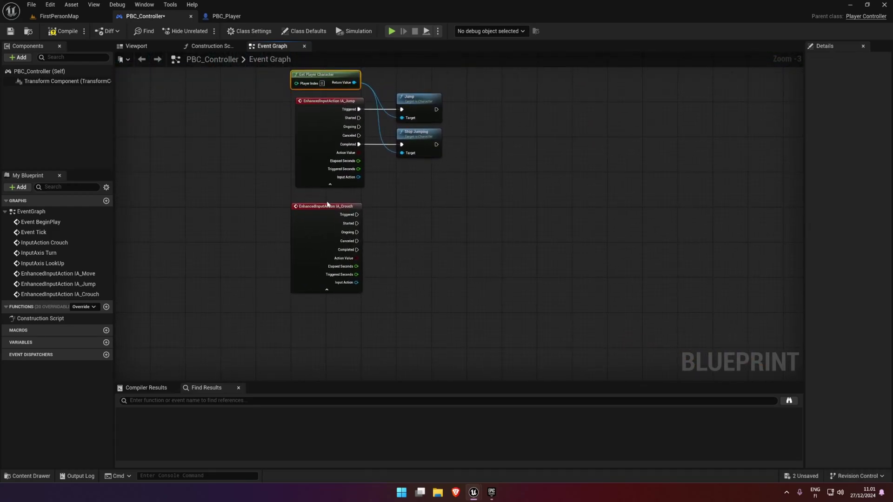
pyautogui.moveTo(327, 205); pyautogui.dragTo(332, 222)
pyautogui.hotkey('ctrl', 'v')
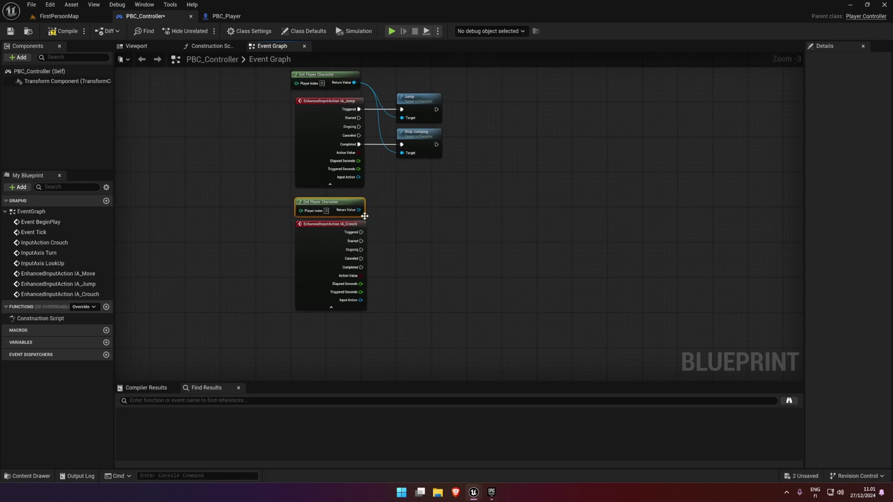
# - Add Crouch on Triggered and Un Crouch on Completed, both targeting the player character
pyautogui.moveTo(420, 236); pyautogui.dragTo(421, 236)
pyautogui.write('crouch')
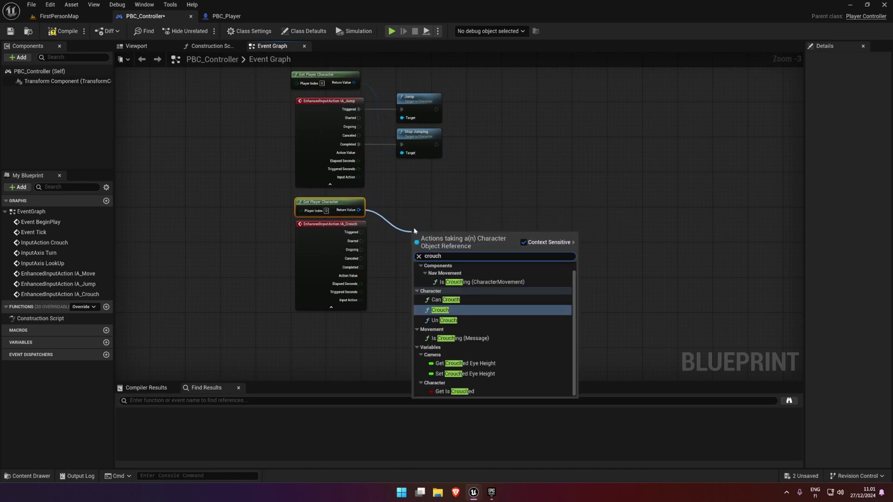
pyautogui.click(452, 315)
pyautogui.moveTo(390, 283); pyautogui.dragTo(393, 286)
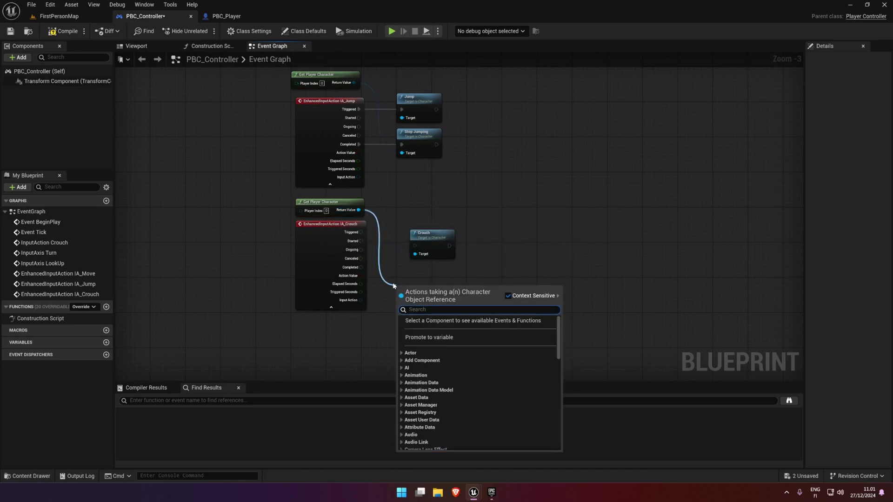
pyautogui.write('uncrouch')
pyautogui.press('Return')
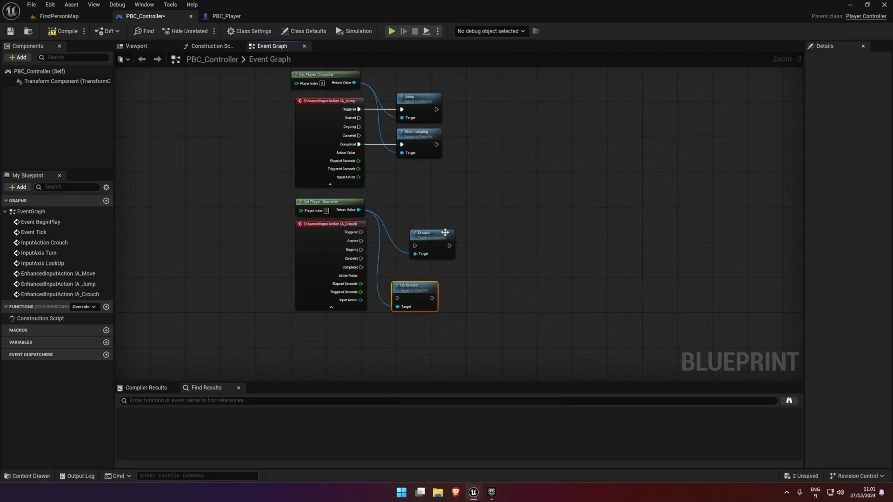
pyautogui.moveTo(446, 229)
pyautogui.mouseDown()
pyautogui.moveTo(445, 215)
pyautogui.moveTo(417, 228)
pyautogui.mouseUp()
pyautogui.moveTo(398, 299)
pyautogui.mouseDown()
pyautogui.moveTo(402, 274)
pyautogui.moveTo(418, 282)
pyautogui.mouseUp()
# - Delete the old InputAction Crouch, Crouch and Un Crouch nodes, then run a quick play test
pyautogui.moveTo(162, 124); pyautogui.dragTo(518, 196, button='right')
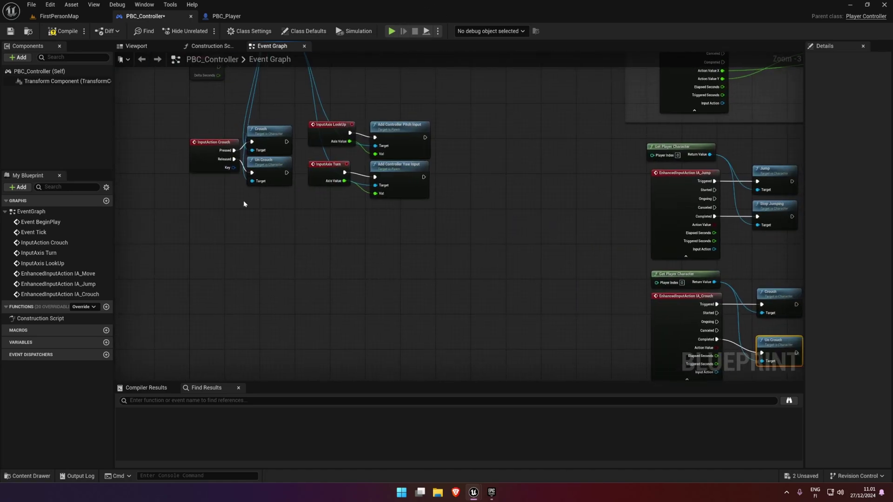
pyautogui.moveTo(181, 205); pyautogui.dragTo(300, 119)
pyautogui.press('Delete')
pyautogui.moveTo(570, 65); pyautogui.dragTo(316, 70, button='right')
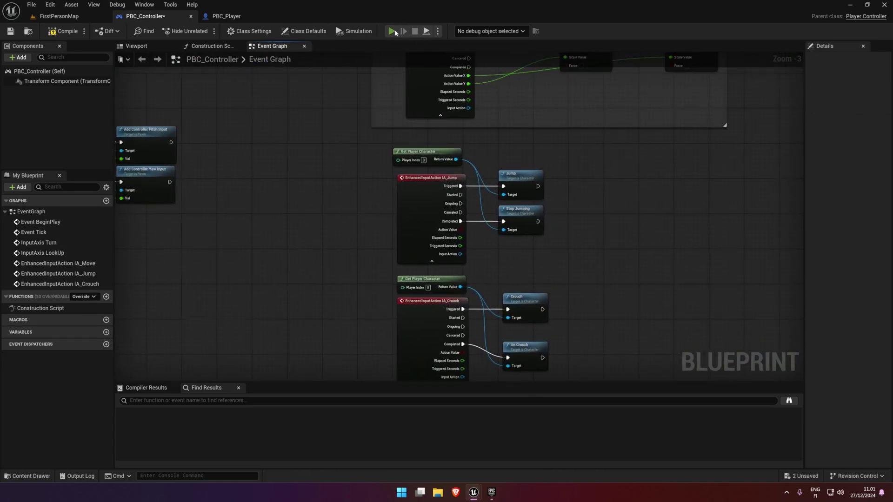
pyautogui.click(393, 31)
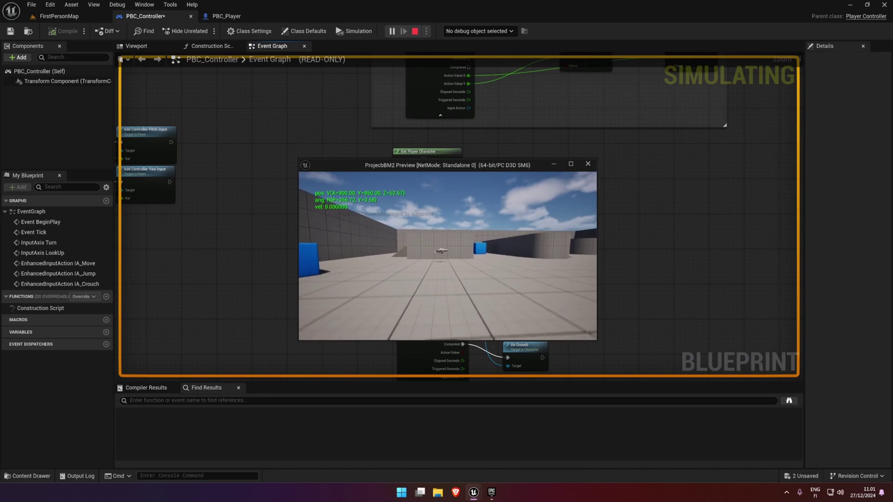
pyautogui.press('Escape')
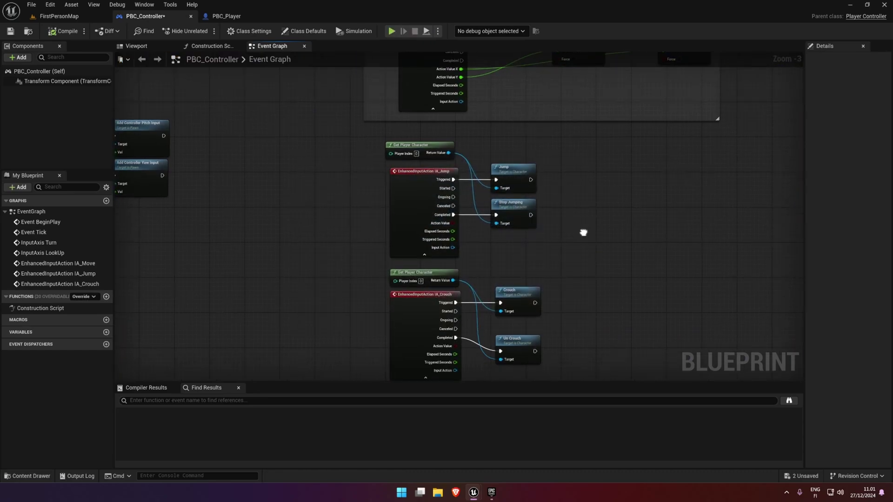
# - Move the old LookUp and Turn axis nodes and their controller nodes out of the way
pyautogui.scroll(-1, 583, 233)
pyautogui.moveTo(584, 233); pyautogui.dragTo(525, 197, button='right')
pyautogui.moveTo(286, 217); pyautogui.dragTo(144, 142)
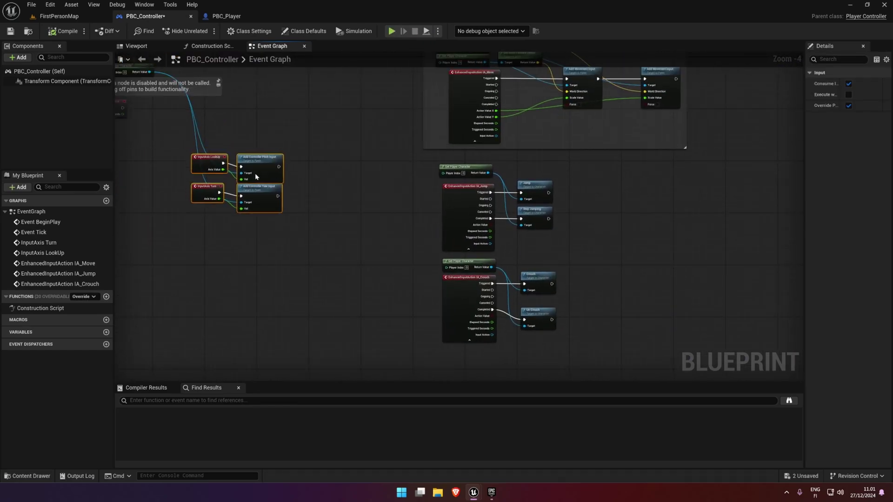
pyautogui.moveTo(255, 173); pyautogui.dragTo(326, 196)
pyautogui.moveTo(326, 197); pyautogui.dragTo(431, 243, button='right')
pyautogui.moveTo(240, 128)
pyautogui.mouseDown()
pyautogui.moveTo(339, 233)
pyautogui.moveTo(240, 101)
pyautogui.moveTo(324, 247)
pyautogui.mouseUp()
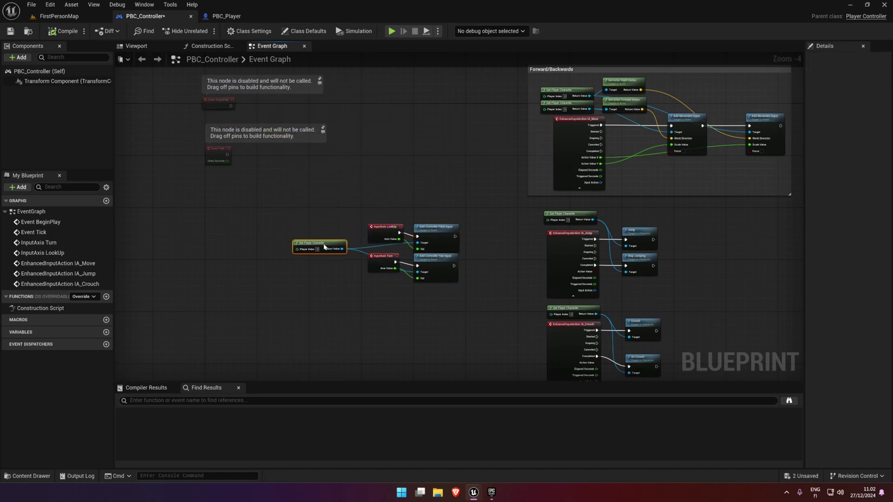
pyautogui.moveTo(325, 247); pyautogui.dragTo(432, 215, button='right')
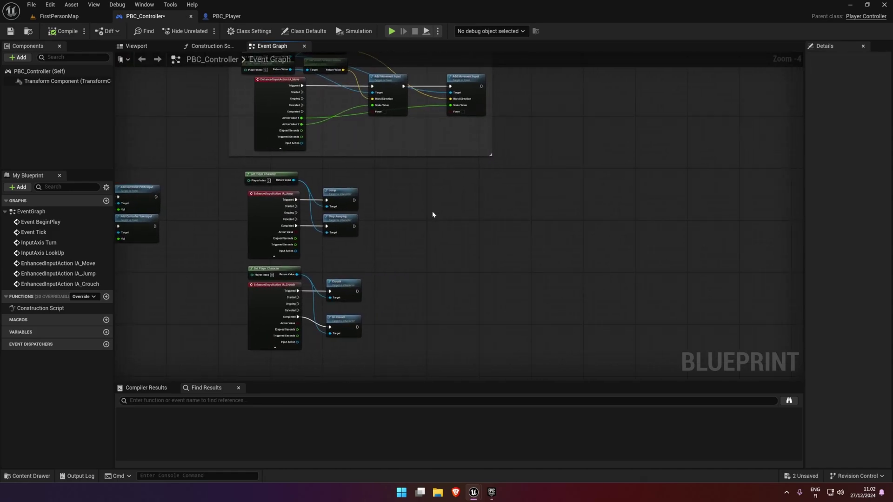
# - Add an expanded IA_Look input event with Get Player Character placed above it
pyautogui.rightClick(433, 215)
pyautogui.write('ia')
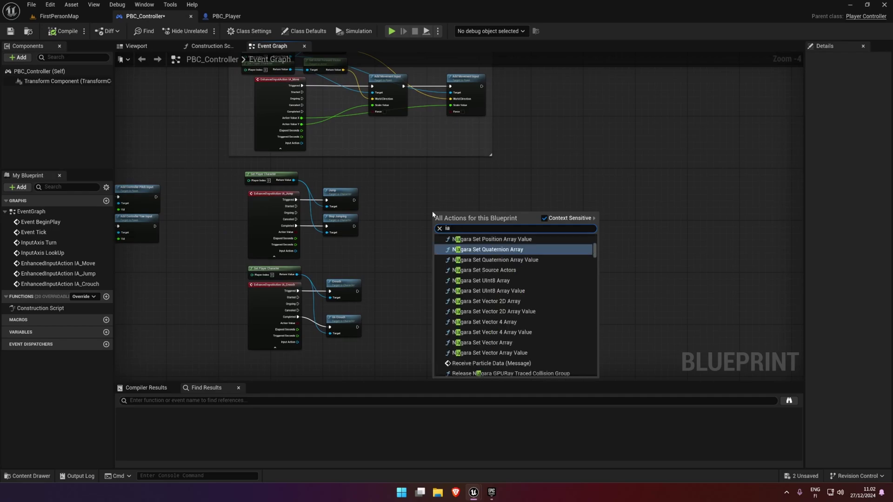
pyautogui.write('_lo')
pyautogui.press('Return')
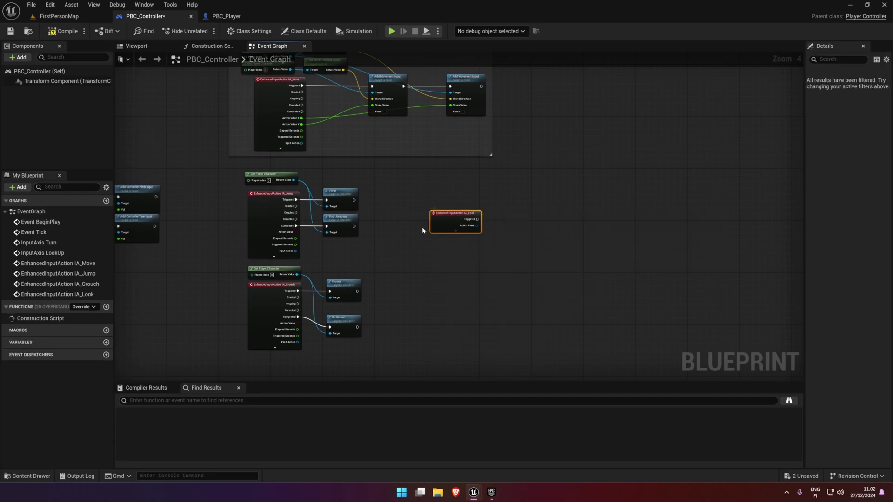
pyautogui.click(456, 231)
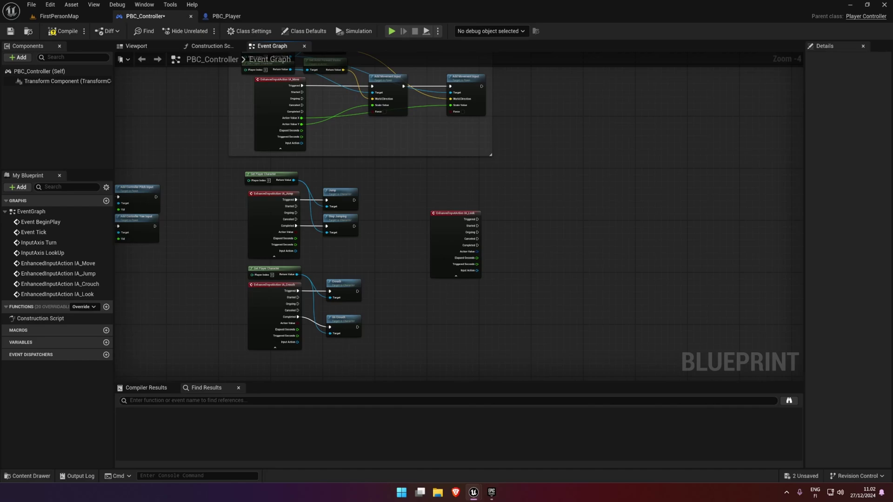
pyautogui.moveTo(470, 204); pyautogui.dragTo(315, 180, button='right')
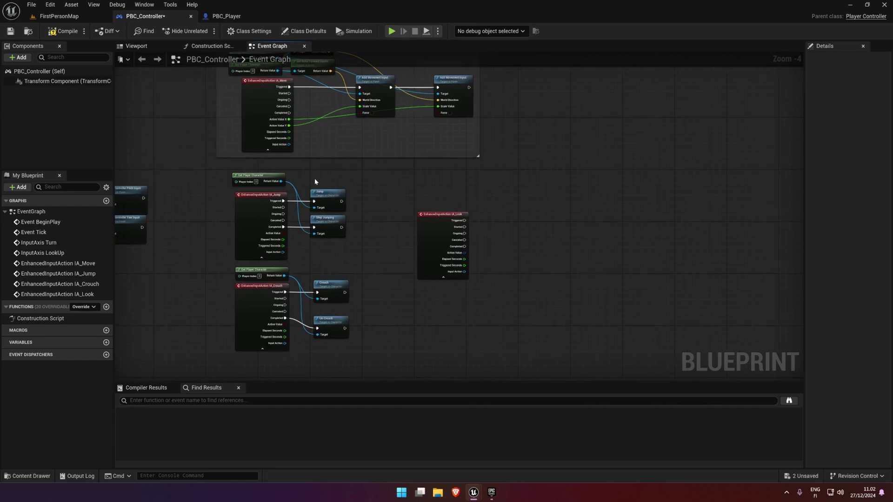
pyautogui.moveTo(259, 175)
pyautogui.mouseDown()
pyautogui.moveTo(433, 190)
pyautogui.moveTo(360, 183)
pyautogui.moveTo(408, 192)
pyautogui.mouseUp()
# - Add an Add Controller Pitch Input node driven by IA_Look's Triggered pin
pyautogui.scroll(4, 465, 200)
pyautogui.scroll(-1, 496, 201)
pyautogui.scroll(1, 390, 199)
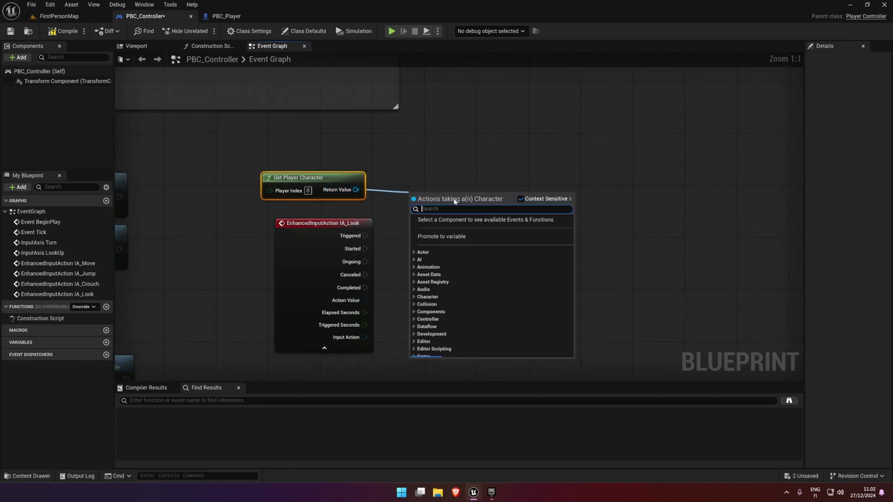
pyautogui.write('add controller')
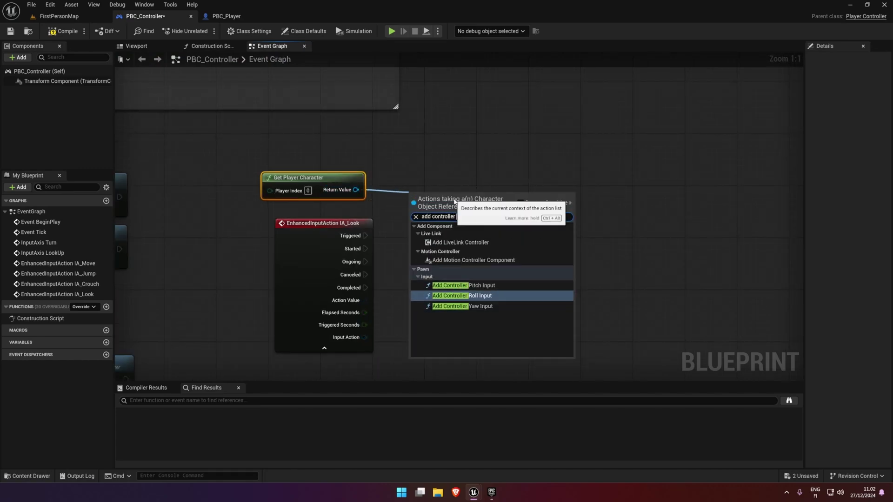
pyautogui.press('Return')
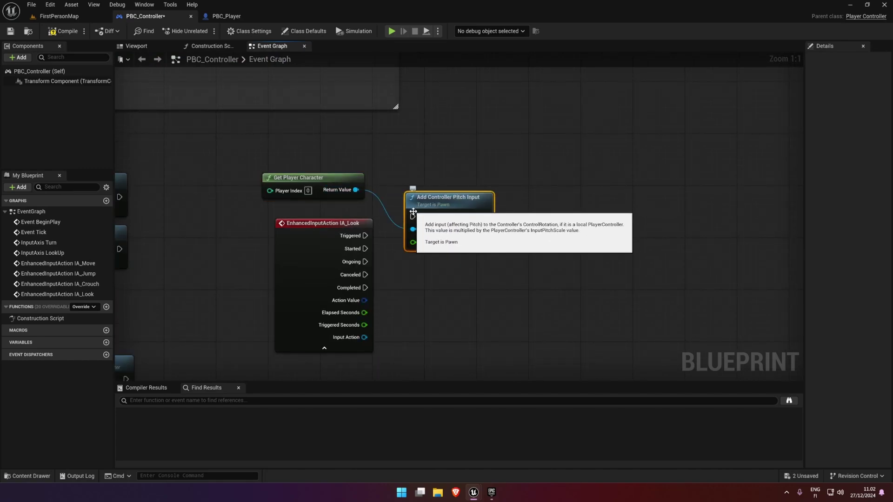
pyautogui.moveTo(365, 236)
pyautogui.mouseDown()
pyautogui.moveTo(412, 224)
pyautogui.moveTo(449, 236)
pyautogui.mouseUp()
pyautogui.click(442, 189)
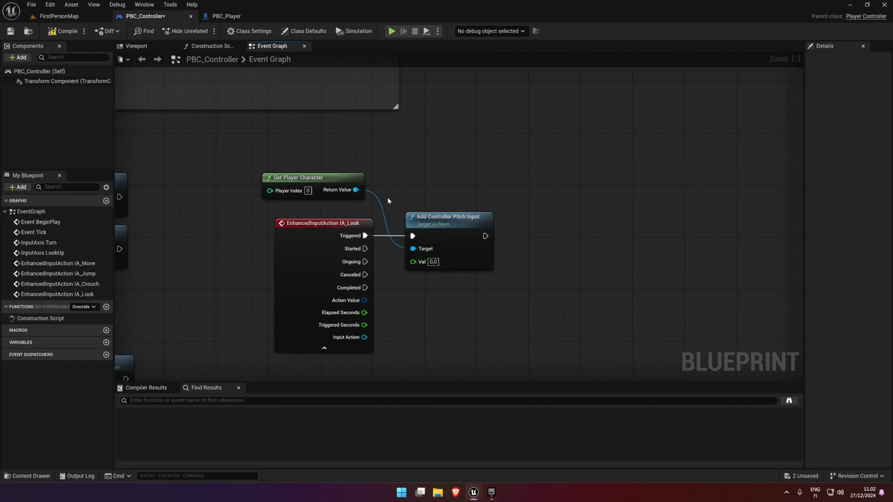
# - Add an Add Controller Yaw Input node chained after the pitch node
pyautogui.moveTo(356, 190); pyautogui.dragTo(525, 190)
pyautogui.write('add contro')
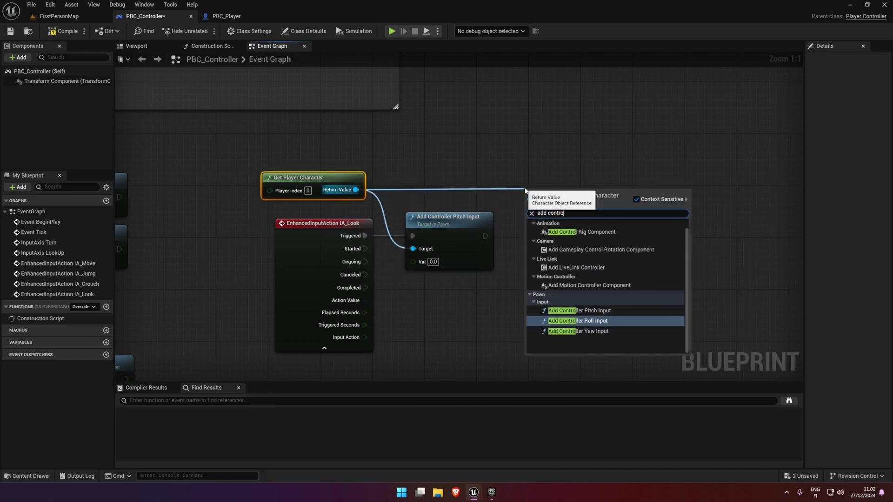
pyautogui.write('lled')
pyautogui.press('BackSpace')
pyautogui.write('r yaw')
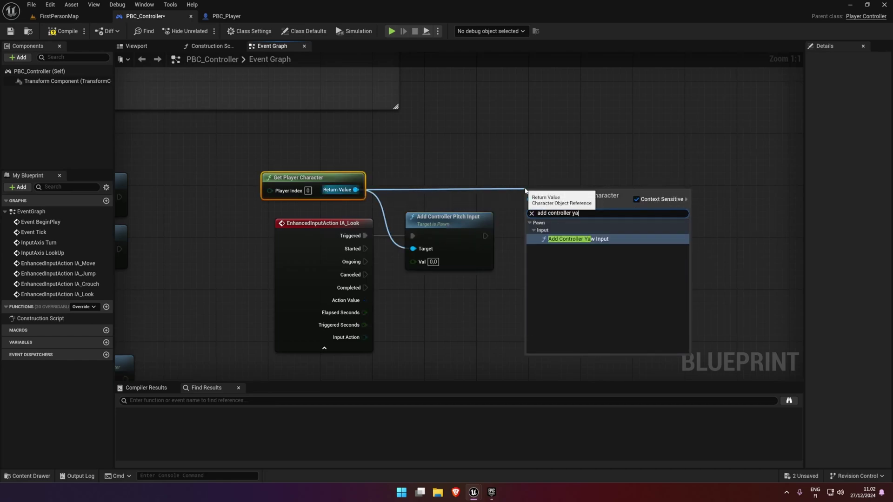
pyautogui.press('Return')
pyautogui.moveTo(485, 236)
pyautogui.mouseDown()
pyautogui.moveTo(530, 210)
pyautogui.moveTo(558, 216)
pyautogui.mouseUp()
pyautogui.moveTo(446, 351)
pyautogui.mouseDown(button='right')
pyautogui.moveTo(437, 278)
pyautogui.moveTo(418, 236)
pyautogui.mouseUp(button='right')
# - Split Action Value, wiring X into the yaw value and Y into the pitch value
pyautogui.rightClick(337, 187)
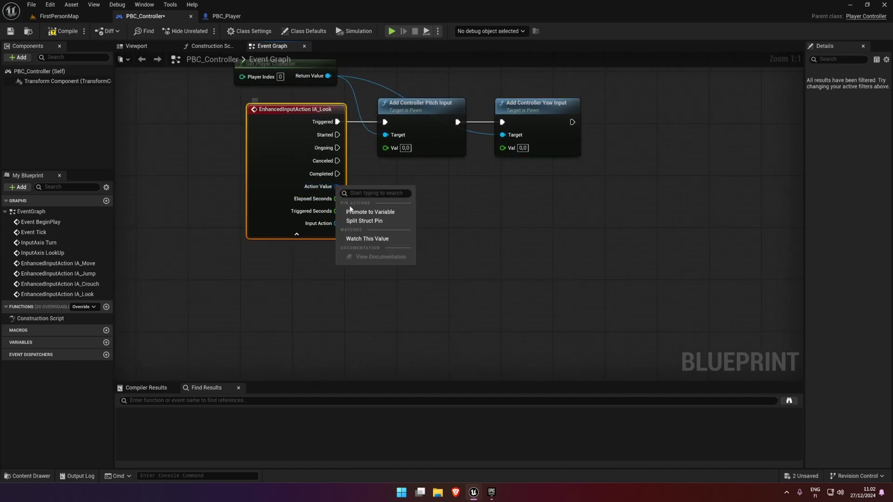
pyautogui.click(376, 222)
pyautogui.click(433, 228)
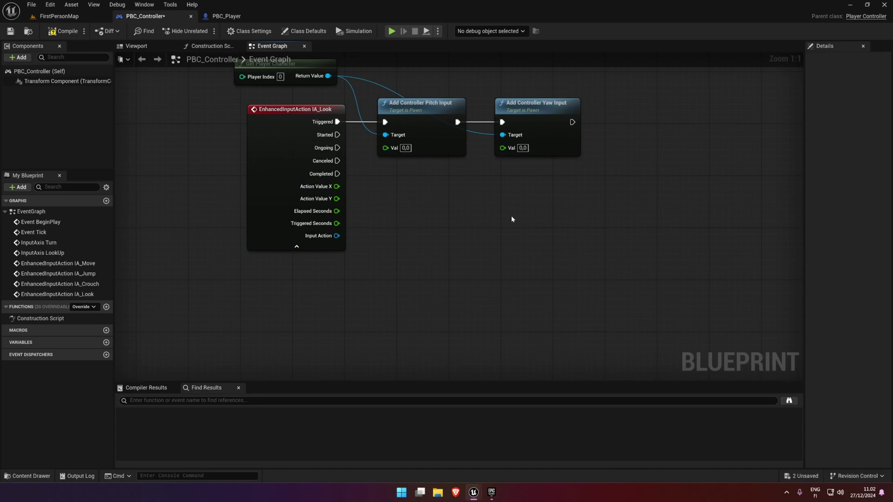
pyautogui.moveTo(513, 219); pyautogui.dragTo(500, 272, button='right')
pyautogui.moveTo(489, 201); pyautogui.dragTo(325, 241)
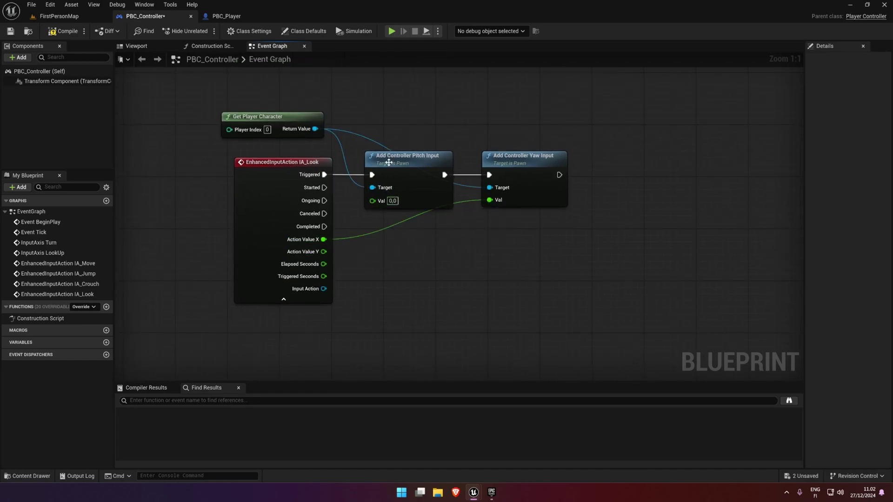
pyautogui.moveTo(373, 201); pyautogui.dragTo(323, 251)
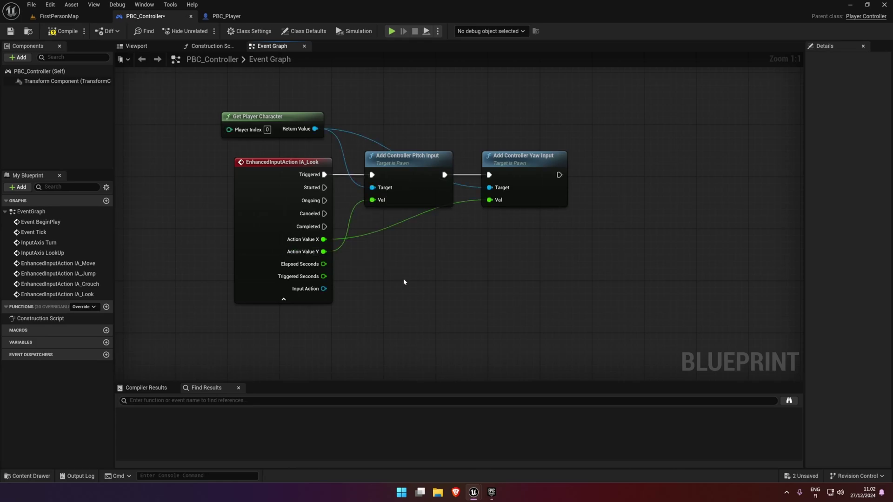
# - Zoom out over the controller graph and delete a selection of nodes
pyautogui.scroll(-3, 116, 114)
pyautogui.moveTo(116, 114); pyautogui.dragTo(452, 146, button='right')
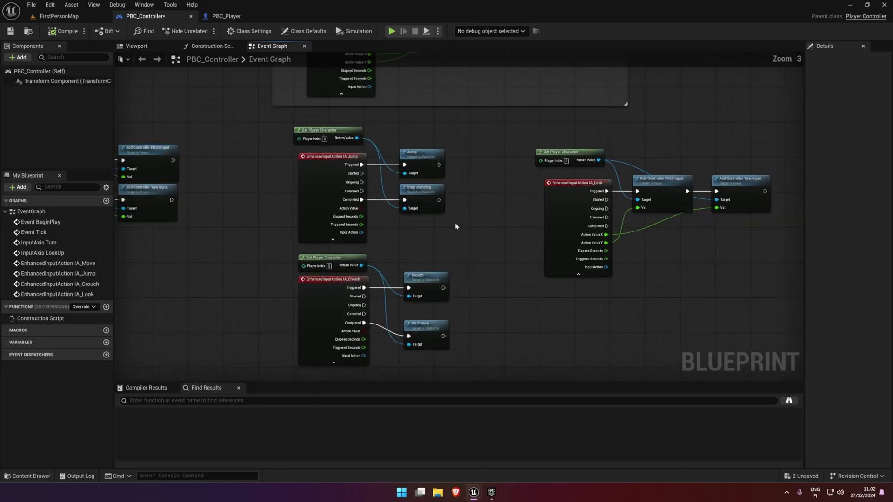
pyautogui.moveTo(413, 222); pyautogui.dragTo(171, 119)
pyautogui.press('Delete')
# - Glance at the FirstPersonMap level and PBC_Player graph, then return to PBC_Controller
pyautogui.click(59, 16)
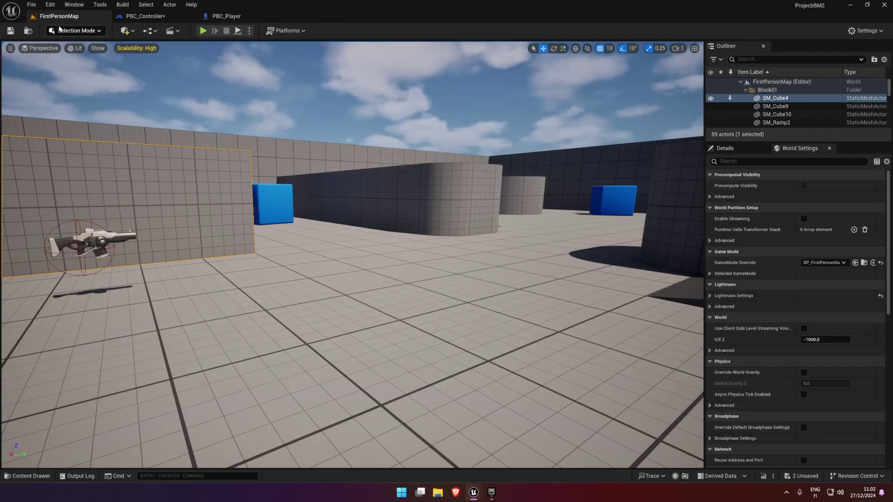
pyautogui.click(220, 17)
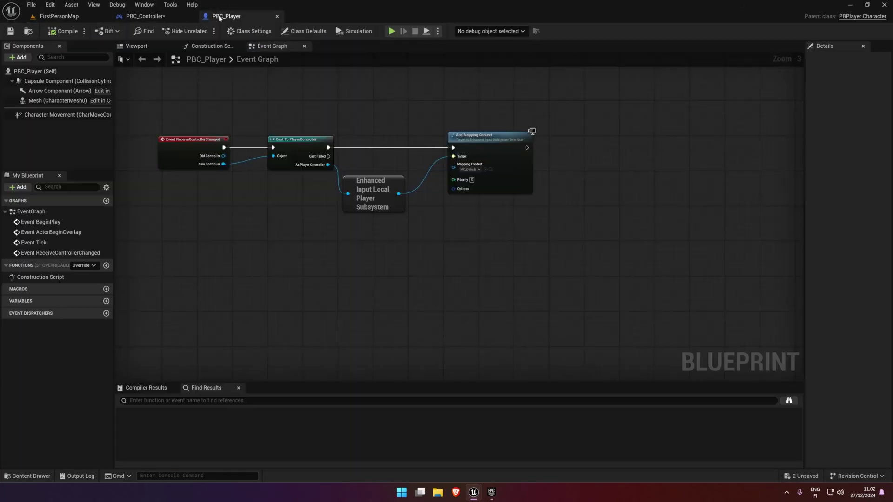
pyautogui.scroll(-2, 339, 97)
pyautogui.moveTo(339, 97); pyautogui.dragTo(418, 105, button='right')
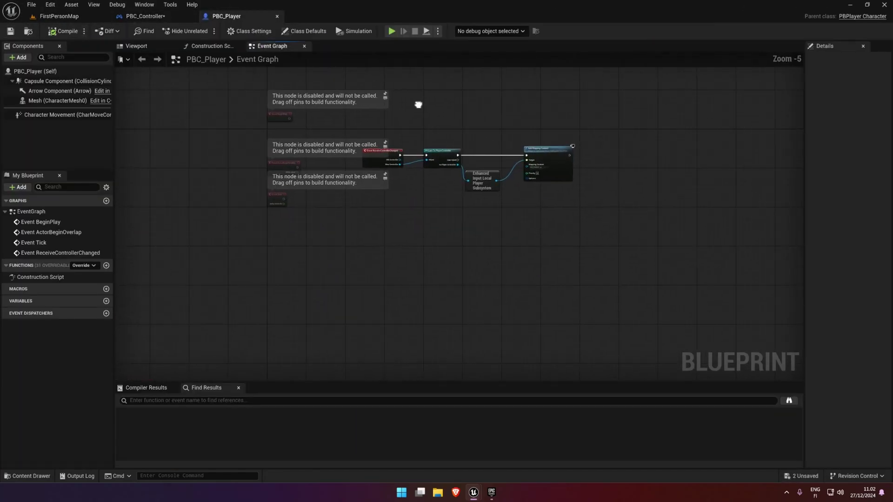
pyautogui.click(145, 16)
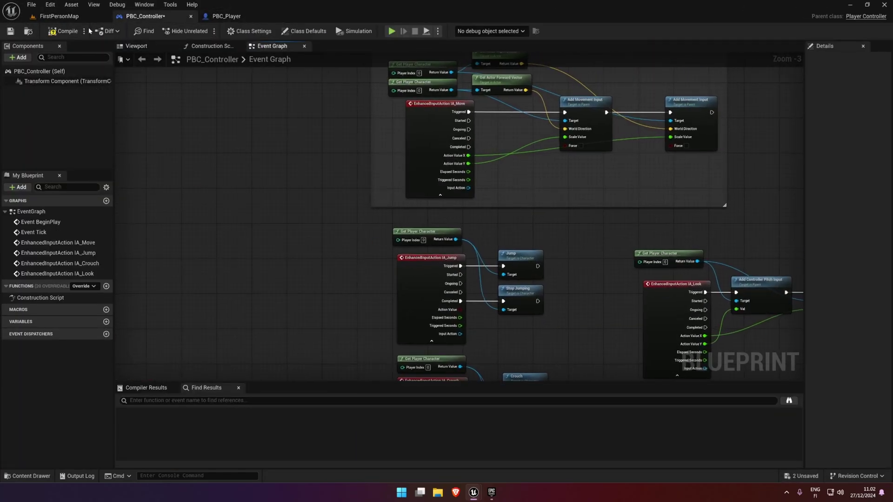
# - Wrap the Jump event nodes in a comment box
pyautogui.moveTo(473, 203); pyautogui.dragTo(381, 97, button='right')
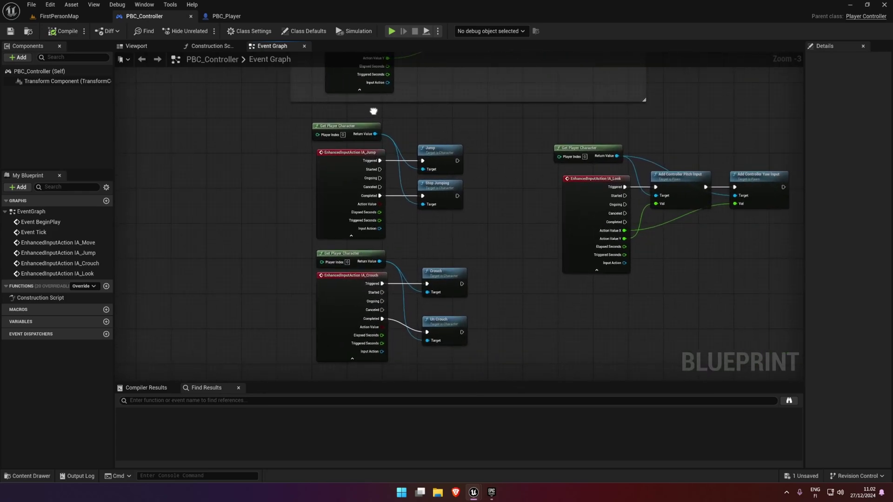
pyautogui.moveTo(269, 111); pyautogui.dragTo(474, 243)
pyautogui.press('c')
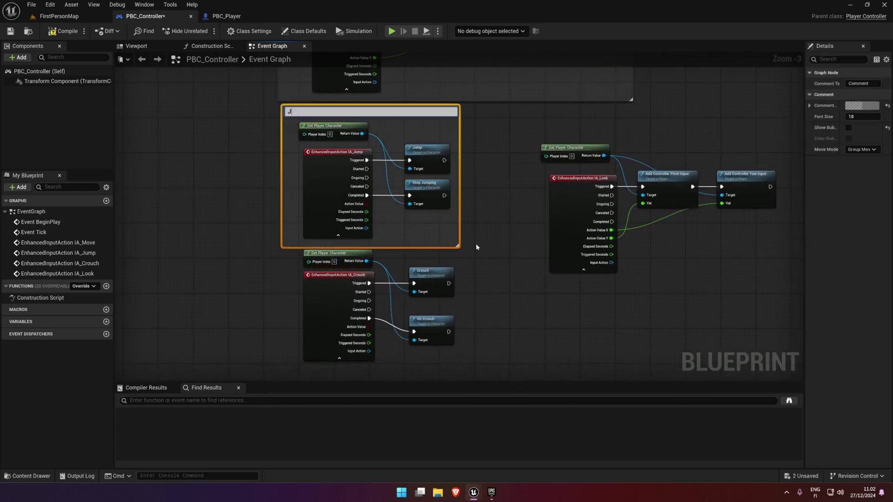
pyautogui.click(483, 293)
pyautogui.moveTo(374, 286); pyautogui.dragTo(370, 231, button='right')
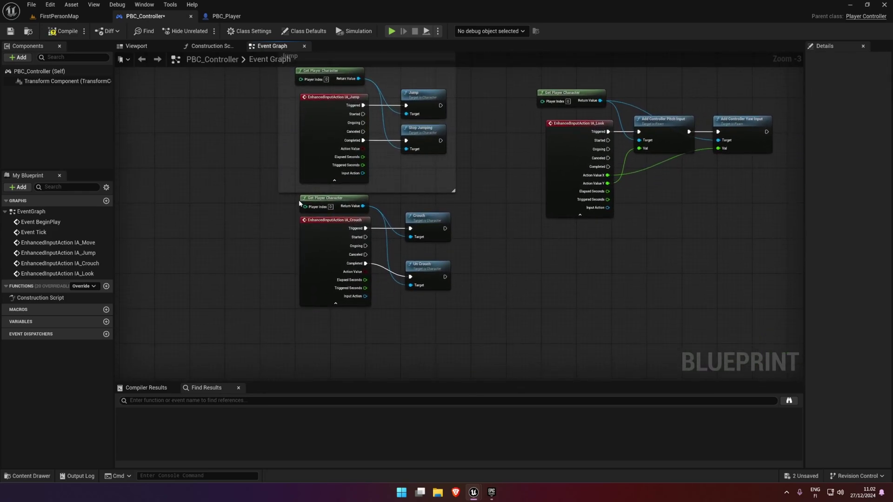
# - Wrap the Crouch event nodes in a comment box titled Crouch
pyautogui.moveTo(278, 199); pyautogui.dragTo(478, 339)
pyautogui.moveTo(335, 228); pyautogui.dragTo(335, 241)
pyautogui.moveTo(271, 197); pyautogui.dragTo(474, 353)
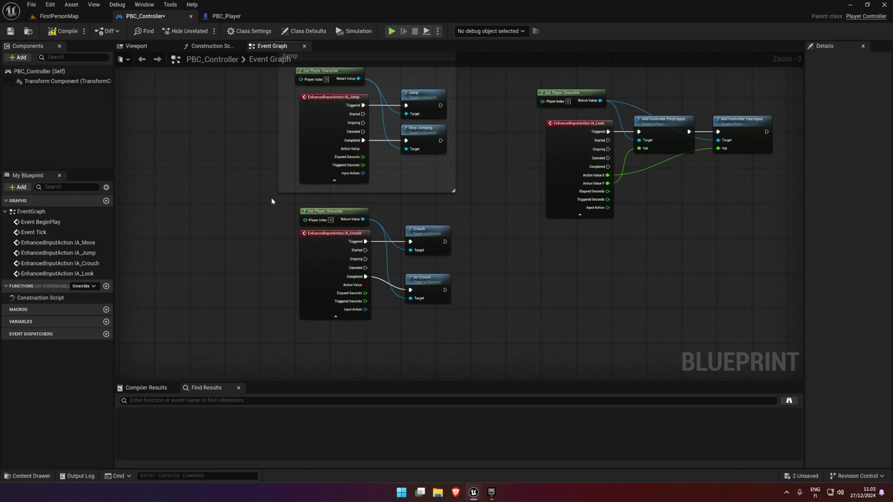
pyautogui.write('cCr')
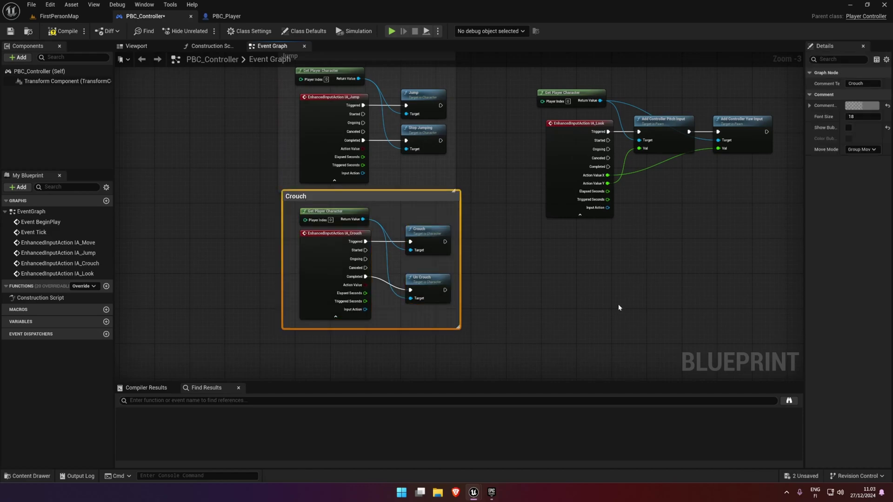
pyautogui.click(619, 309)
# - Wrap the IA_Look nodes in a comment box titled Look
pyautogui.scroll(-1, 456, 286)
pyautogui.scroll(-1, 404, 233)
pyautogui.moveTo(353, 169); pyautogui.dragTo(541, 282)
pyautogui.write('cLook')
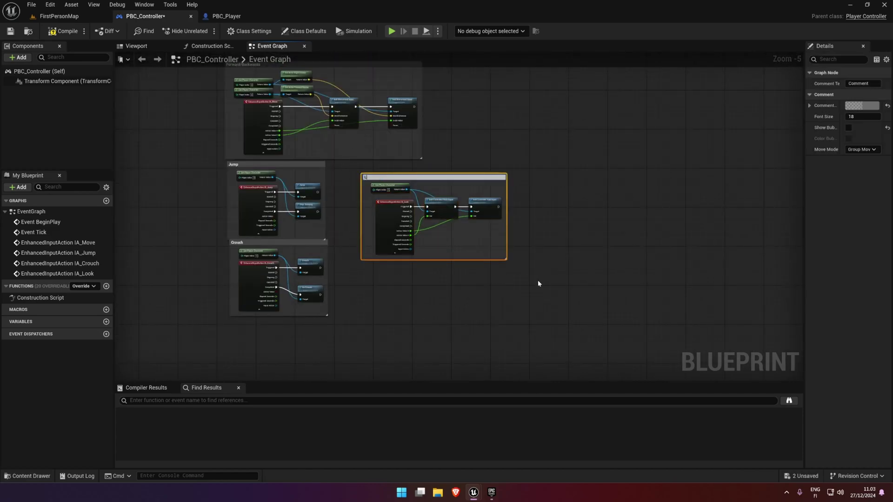
pyautogui.press('Return')
pyautogui.moveTo(538, 280); pyautogui.dragTo(491, 236, button='right')
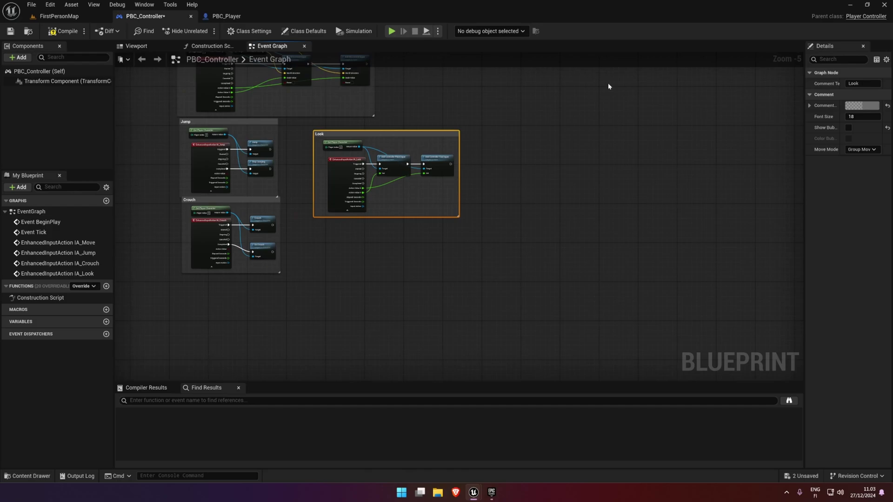
# - Start a play test and set the spawned controller as the graph's debug target
pyautogui.click(391, 31)
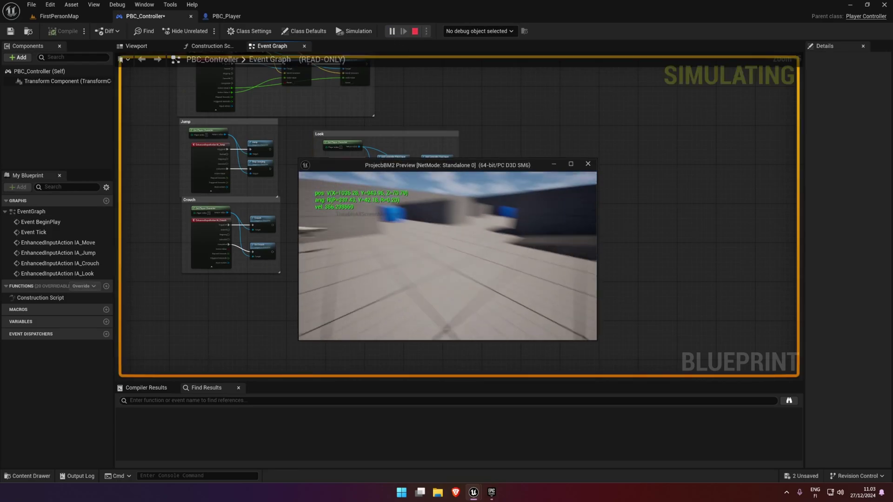
pyautogui.press('w')
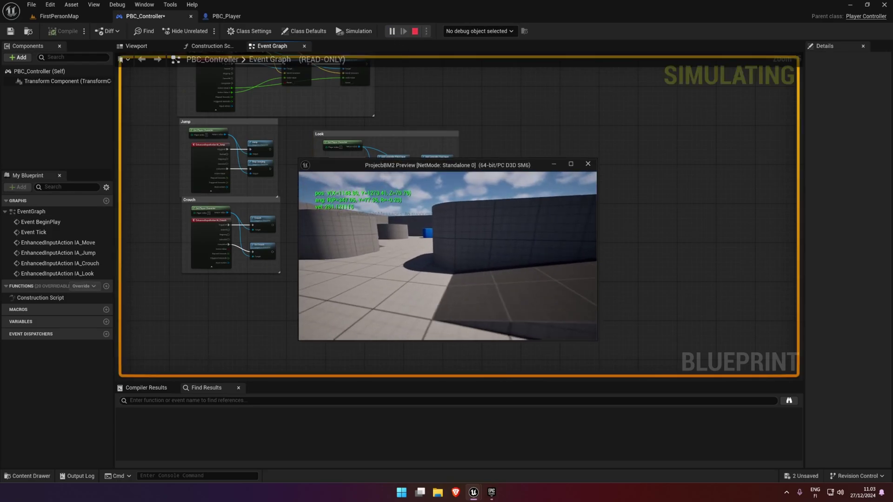
pyautogui.press('w')
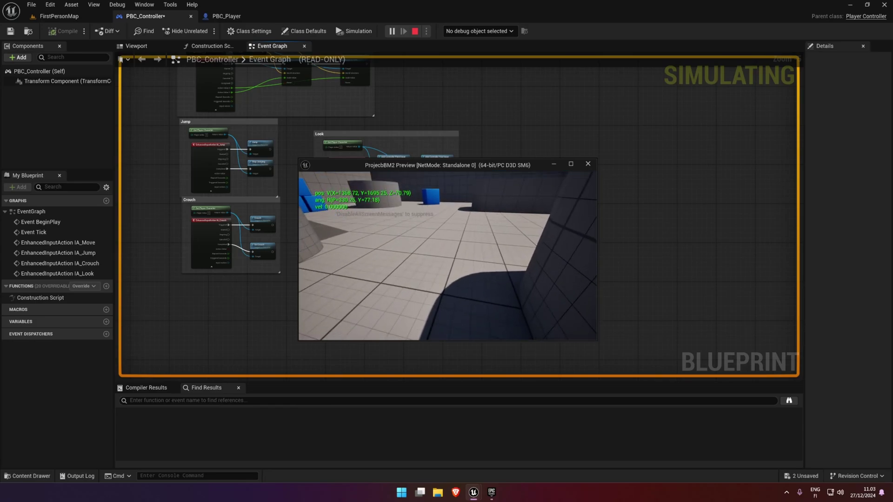
pyautogui.click(600, 135)
pyautogui.moveTo(600, 135); pyautogui.dragTo(540, 132, button='right')
pyautogui.click(482, 31)
pyautogui.click(479, 50)
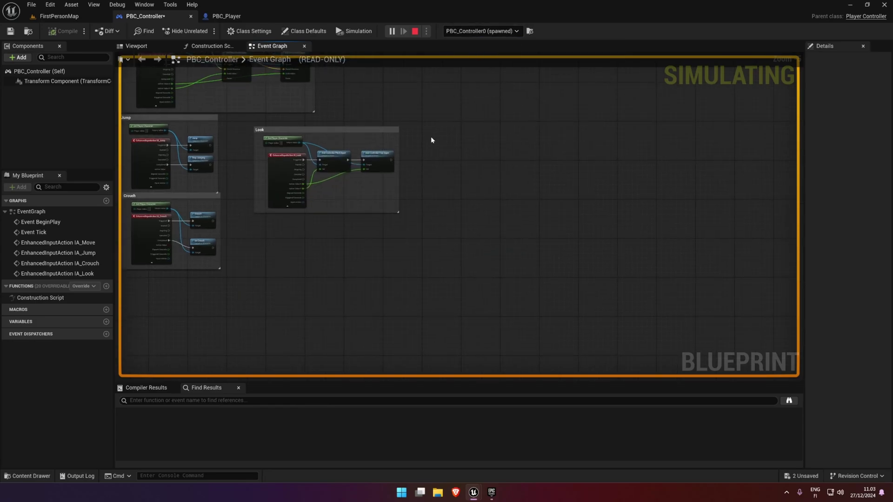
pyautogui.moveTo(431, 140); pyautogui.dragTo(578, 201, button='right')
pyautogui.hotkey('alt', 'Tab')
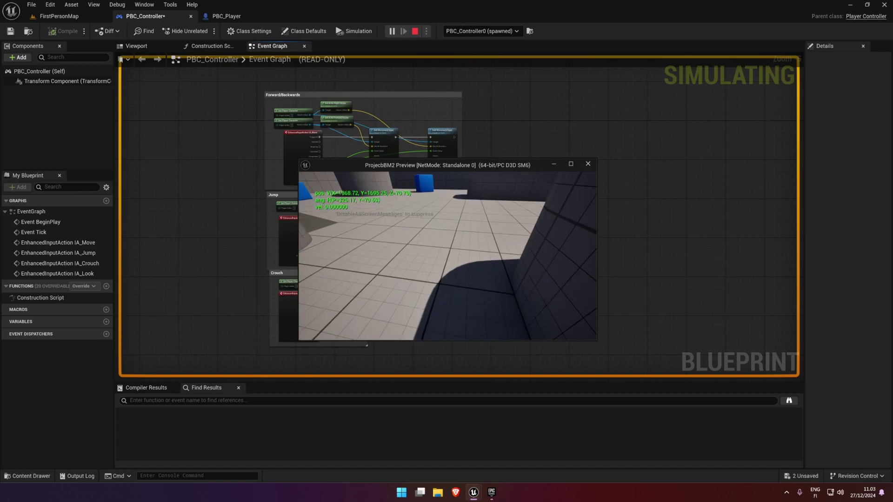
pyautogui.hotkey('alt', 'Tab')
pyautogui.hotkey('alt', 'Tab')
pyautogui.moveTo(460, 166)
pyautogui.mouseDown()
pyautogui.moveTo(757, 160)
pyautogui.moveTo(722, 134)
pyautogui.mouseUp()
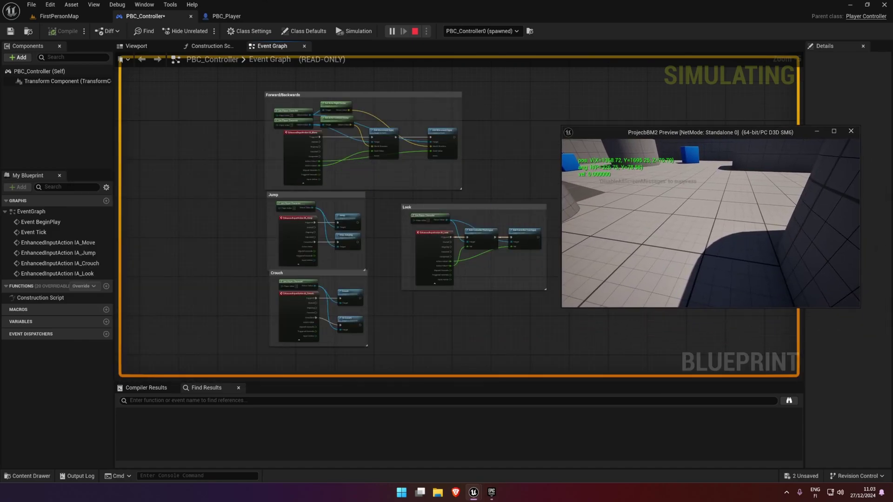
# - Walk, jump and crouch while watching the events fire, then stop and save PBC_Controller
pyautogui.press('w')
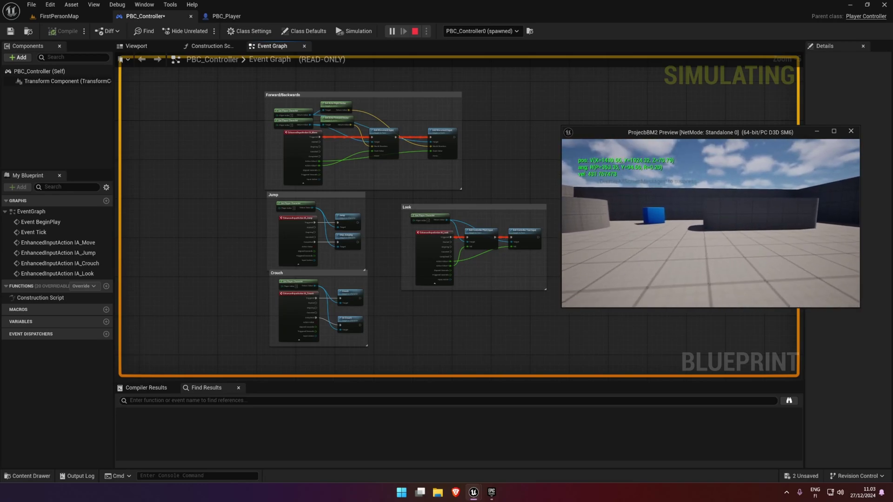
pyautogui.press('space')
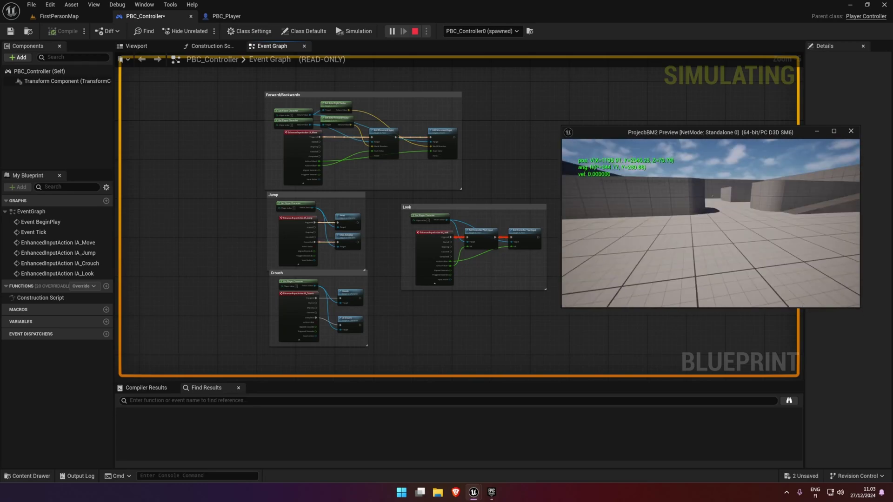
pyautogui.press('space')
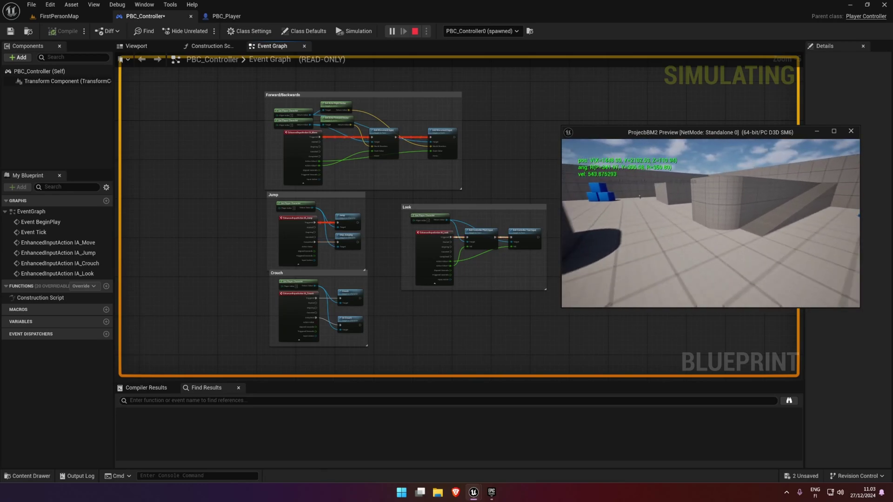
pyautogui.press('c')
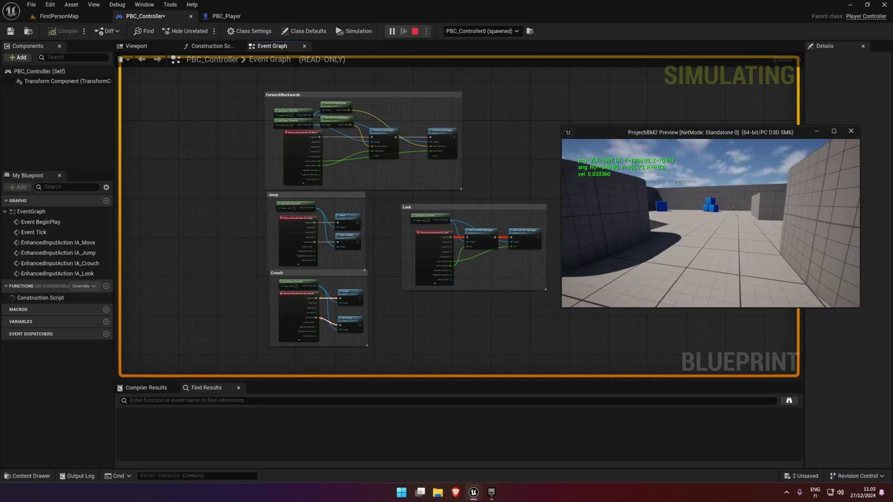
pyautogui.press('Escape')
pyautogui.click(10, 33)
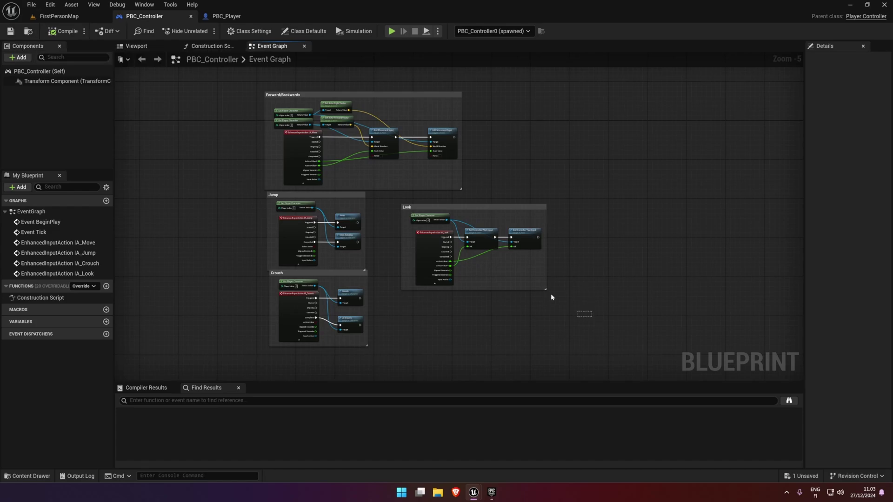
pyautogui.click(419, 207)
pyautogui.press('Home')
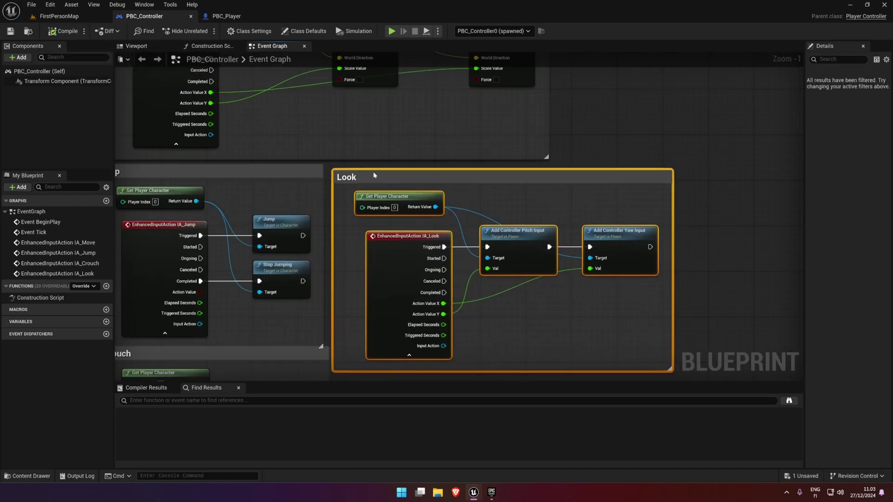
pyautogui.scroll(-4, 604, 139)
pyautogui.click(630, 118)
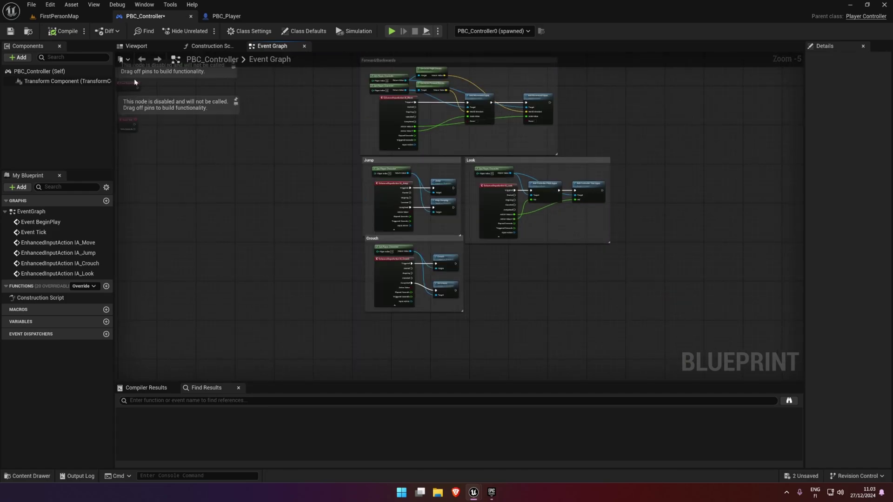
pyautogui.moveTo(658, 148); pyautogui.dragTo(586, 152, button='right')
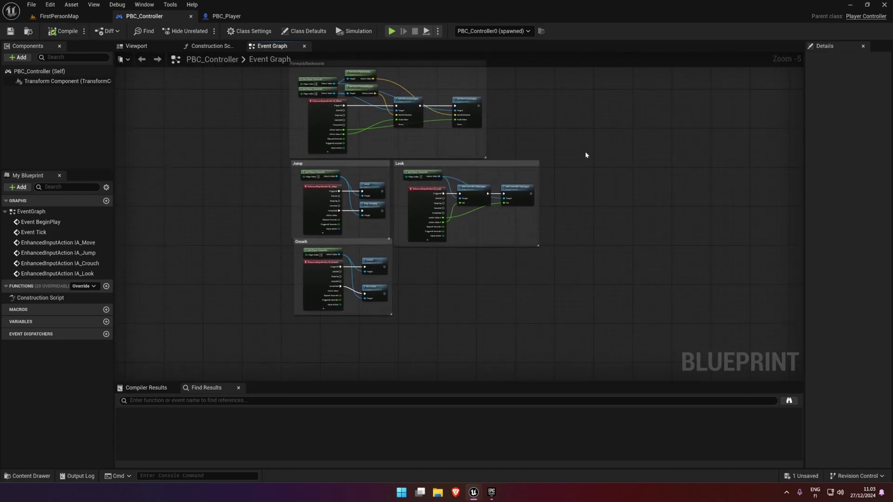
pyautogui.click(59, 15)
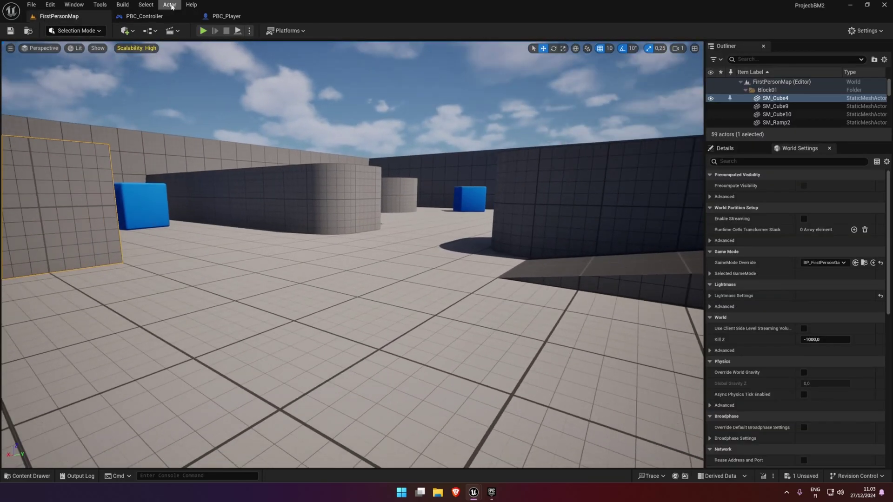
pyautogui.click(144, 16)
pyautogui.click(78, 17)
pyautogui.moveTo(258, 87); pyautogui.dragTo(321, 158, button='right')
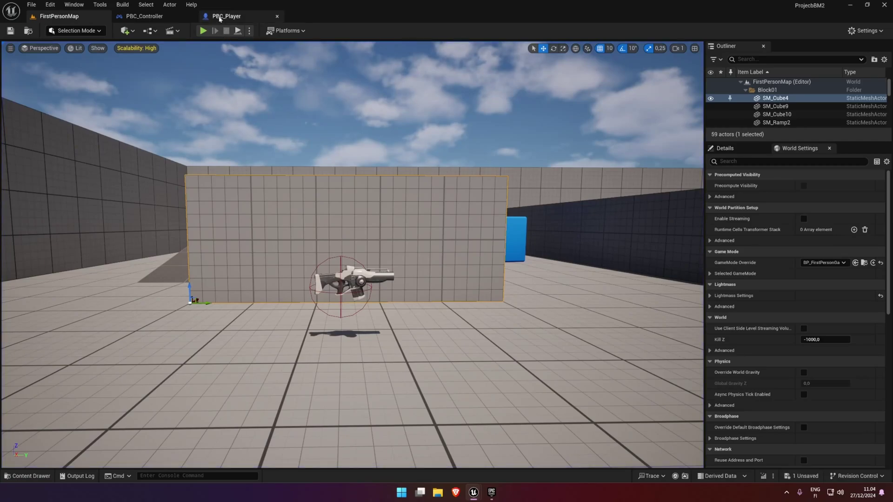
pyautogui.click(227, 16)
# - Search PBC_Controller's actions for spawn nodes from Look's Return Value without adding any
pyautogui.click(144, 16)
pyautogui.moveTo(419, 225); pyautogui.dragTo(368, 232, button='right')
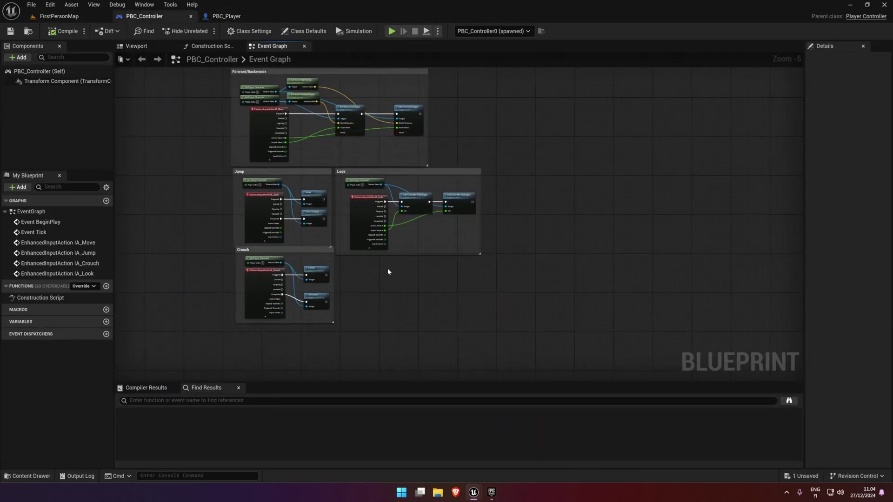
pyautogui.scroll(1, 367, 231)
pyautogui.moveTo(373, 181); pyautogui.dragTo(453, 174)
pyautogui.write('spo')
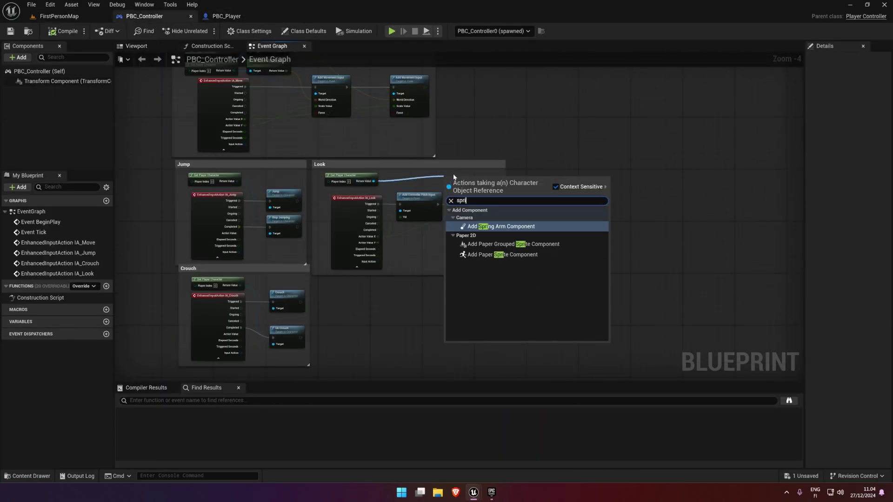
pyautogui.rightClick(367, 304)
pyautogui.write('spawn')
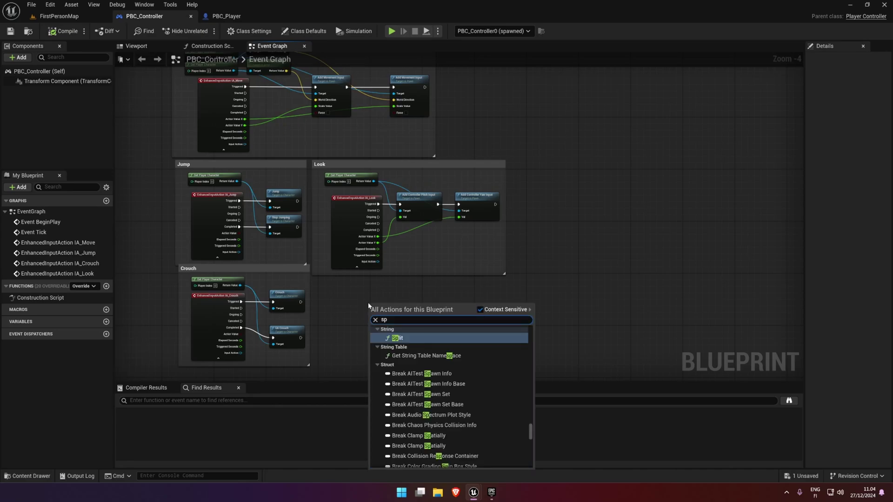
pyautogui.press('Escape')
# - Search PBC_Player's actions for sprint, cancel, and return to PBC_Controller
pyautogui.click(226, 16)
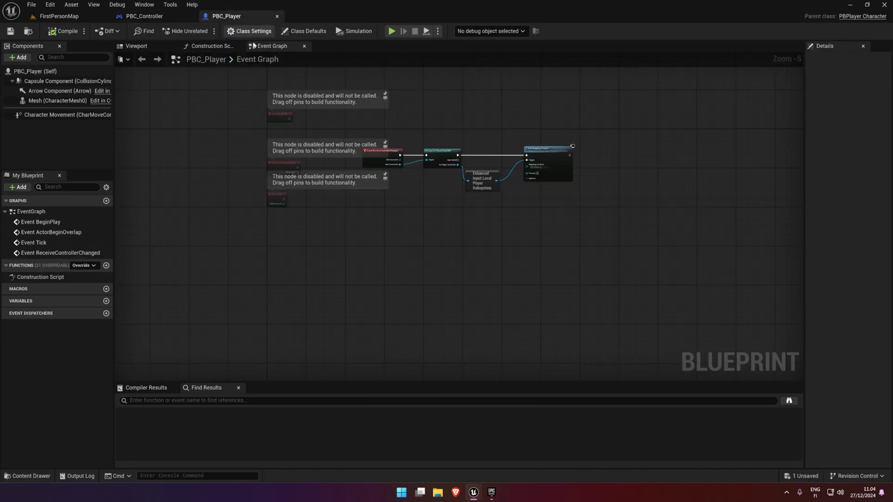
pyautogui.rightClick(424, 233)
pyautogui.write('sprint')
pyautogui.press('Escape')
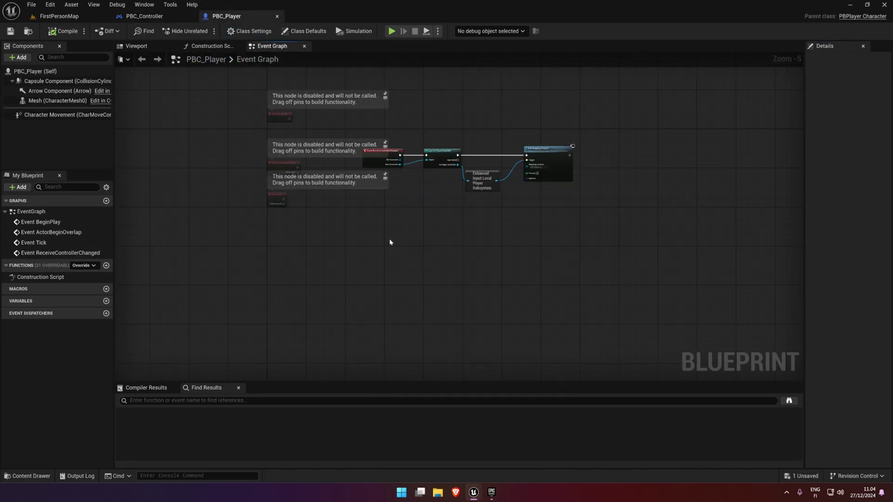
pyautogui.click(145, 16)
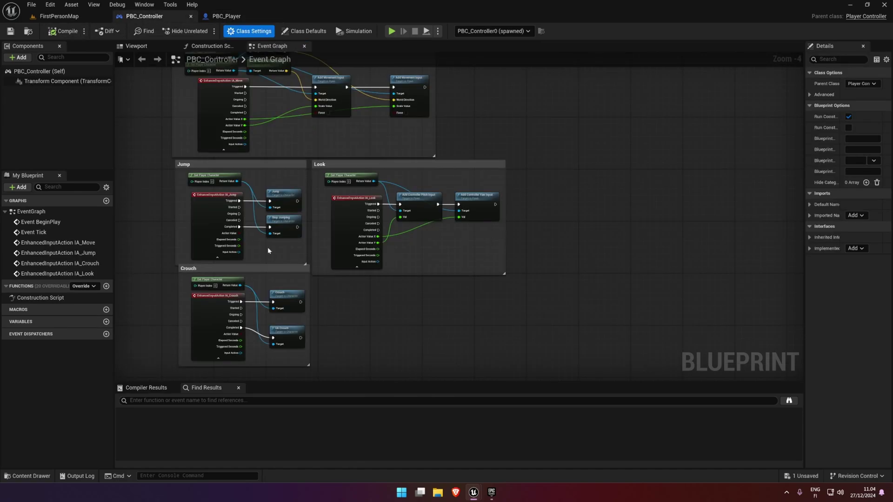